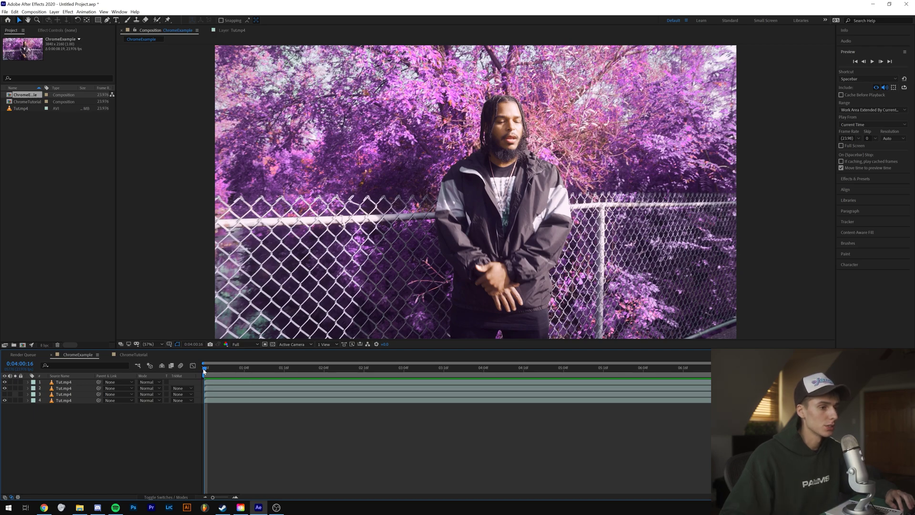
- Preview the ChromeExample composition and compare the chrome effect with the second Tut.mp4 layer hidden and shown
key("space")
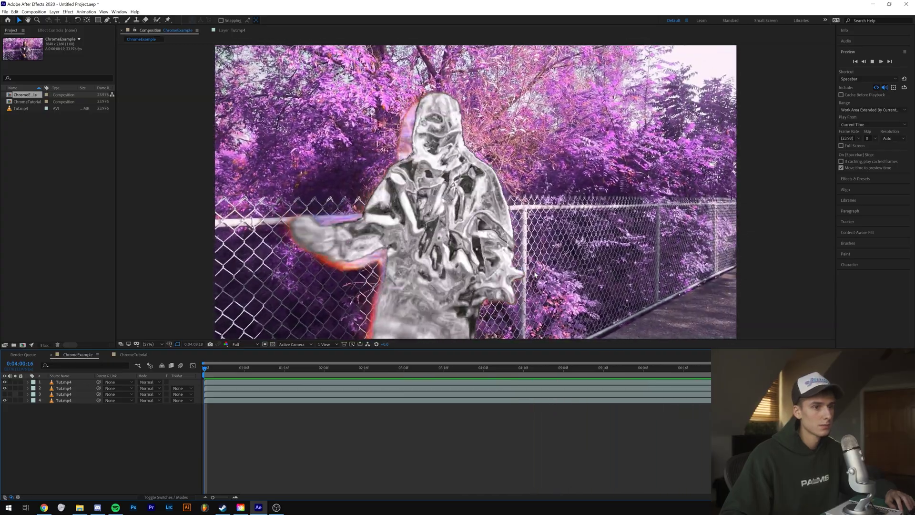
key("space")
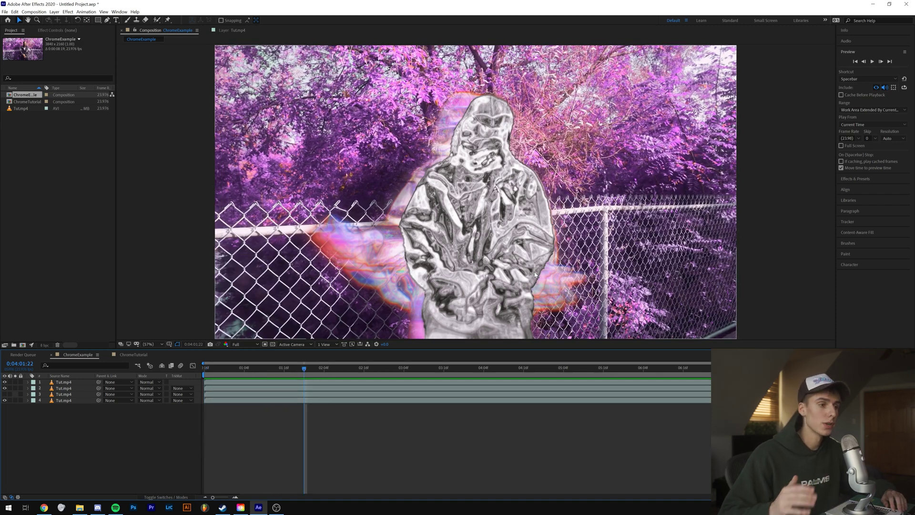
left_click(4, 388)
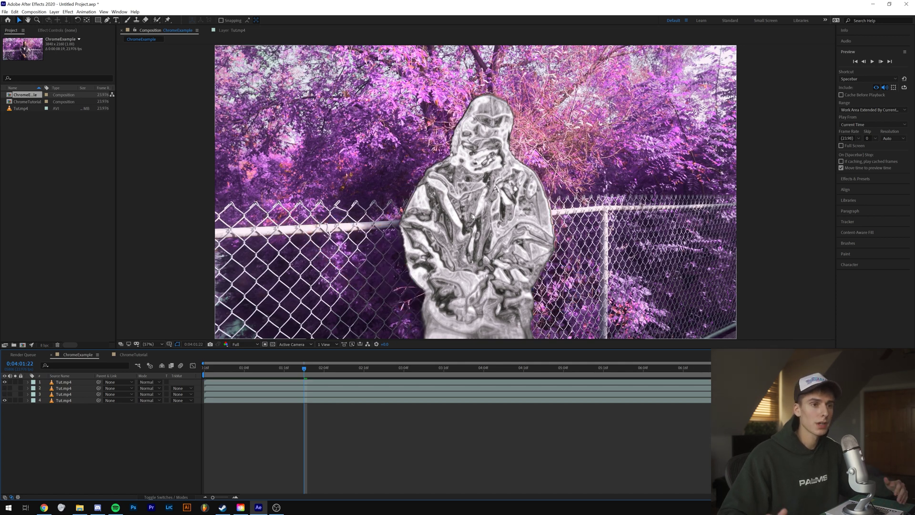
left_click(5, 388)
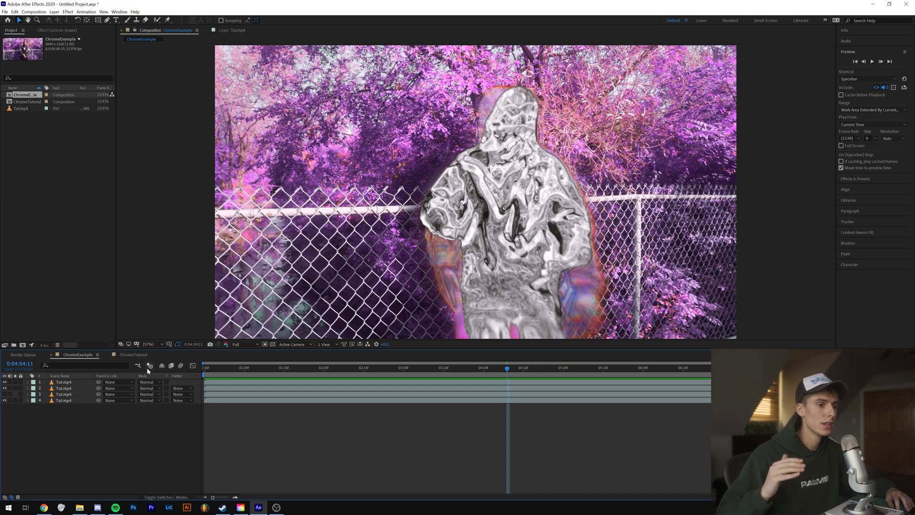
key("Home")
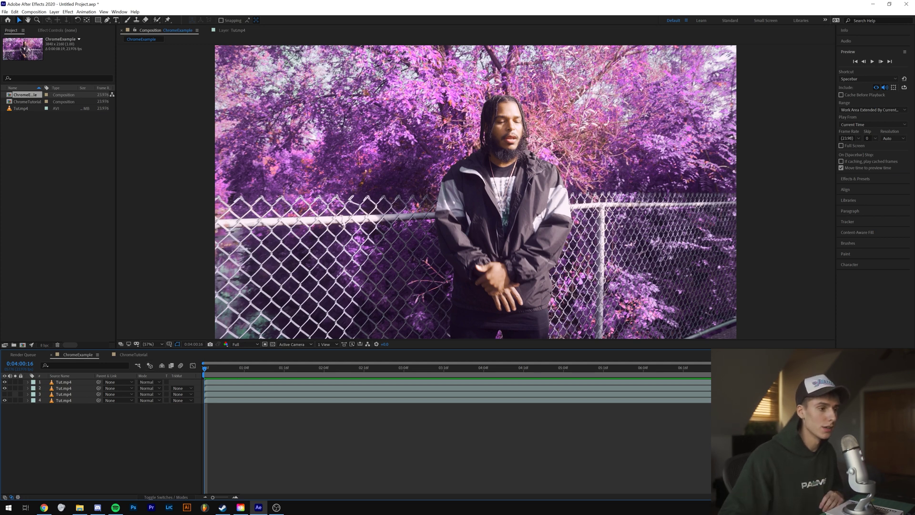
- Switch to the ChromeTutorial composition and preview its unedited Background footage
left_click(133, 354)
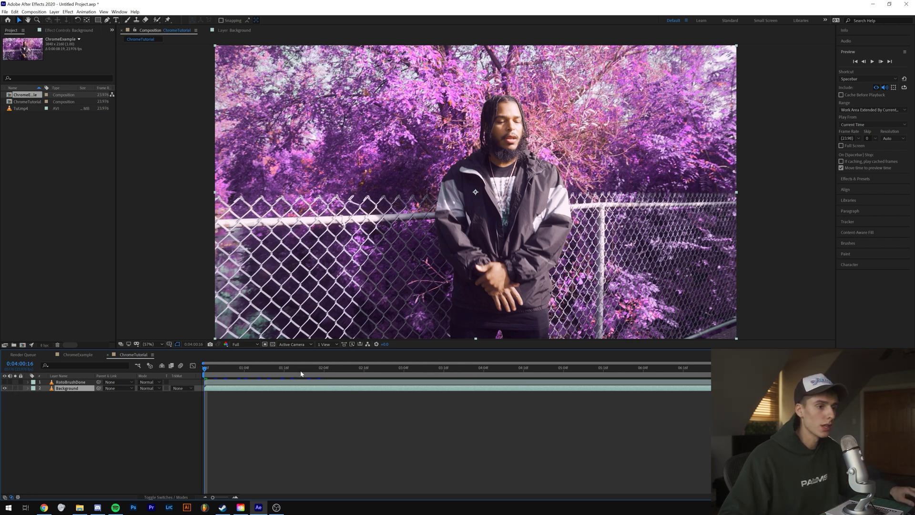
key("space")
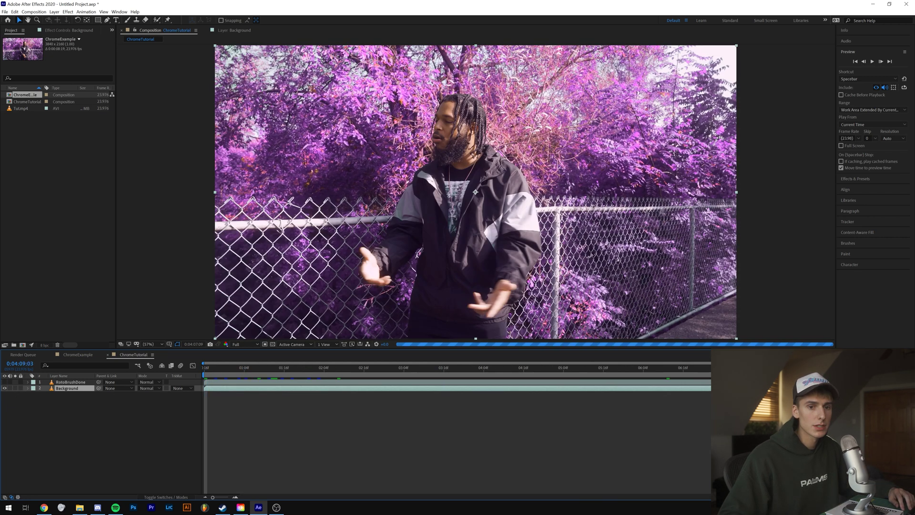
key("space")
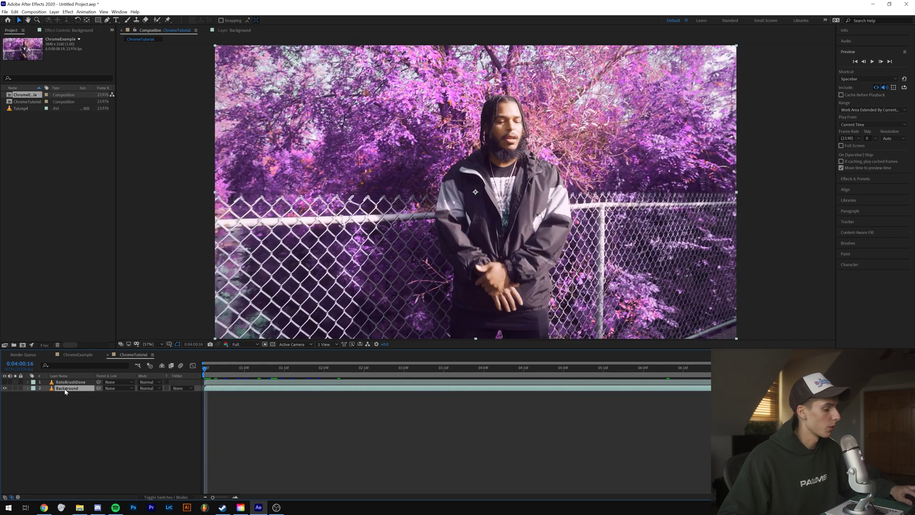
- Duplicate the Background layer and activate the Roto Brush tool with the copy selected
right_click(66, 392)
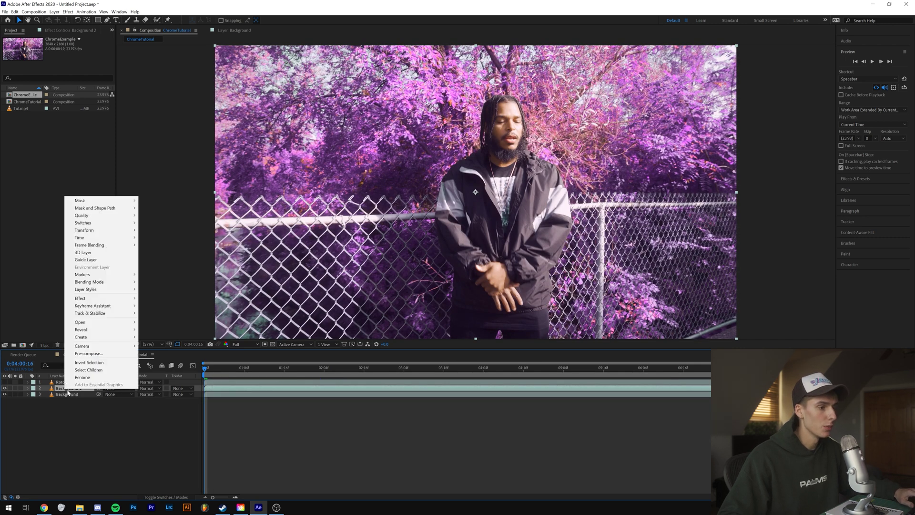
key("ctrl+d")
left_click(61, 389)
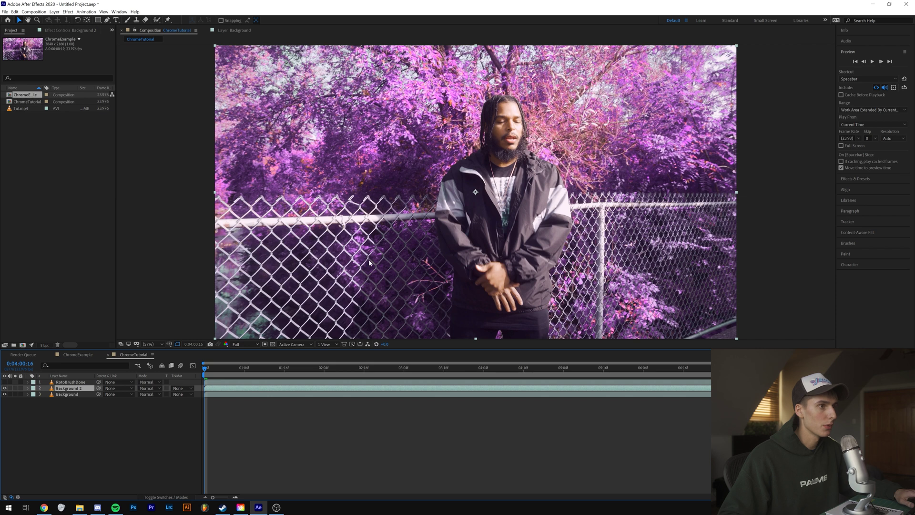
left_click(156, 21)
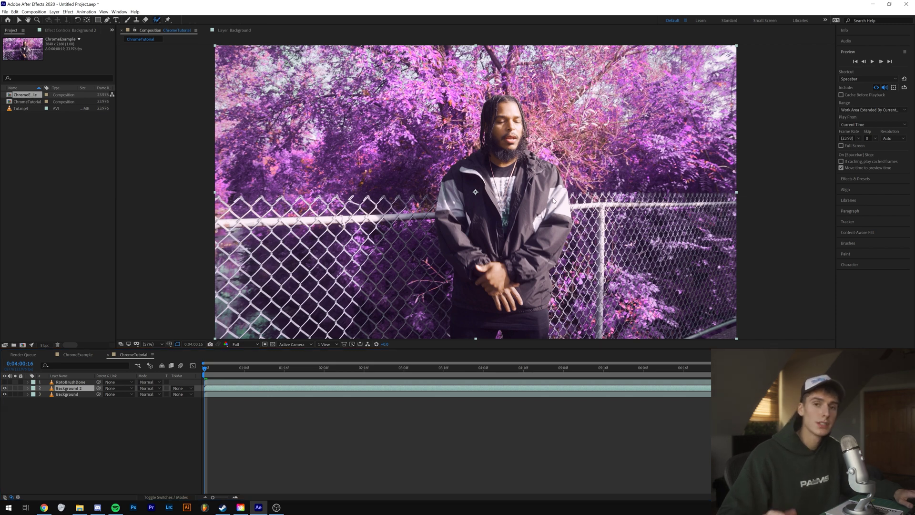
- Switch to Creative Cloud Desktop, review the recently updated After Effects versions, and return to After Effects
left_click(241, 507)
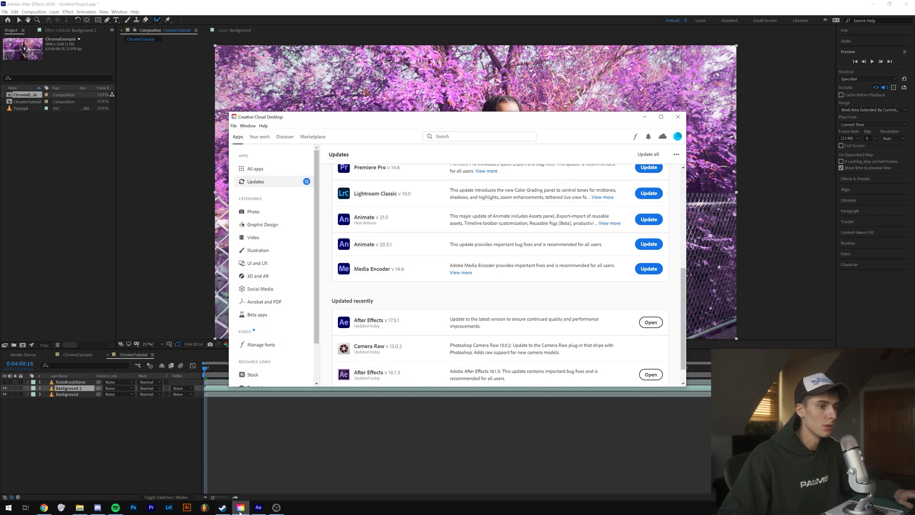
scroll(459, 324, "down", 2)
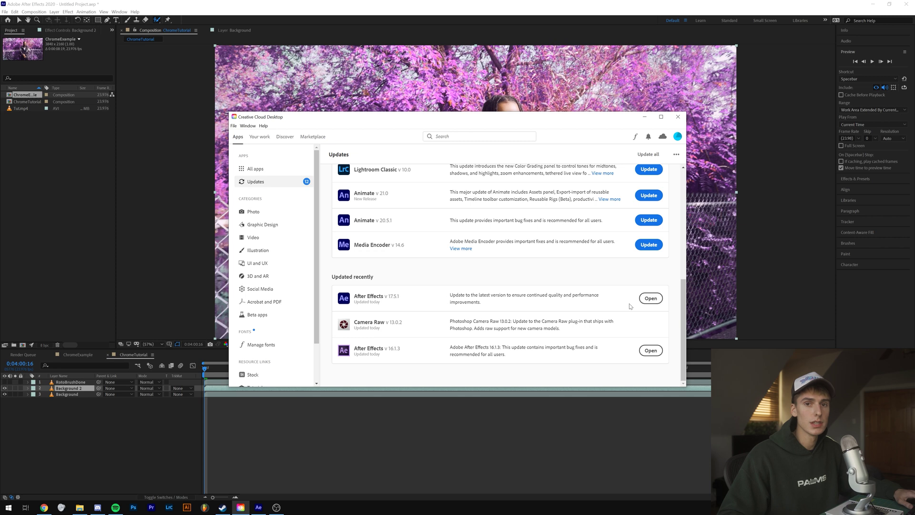
left_click(644, 117)
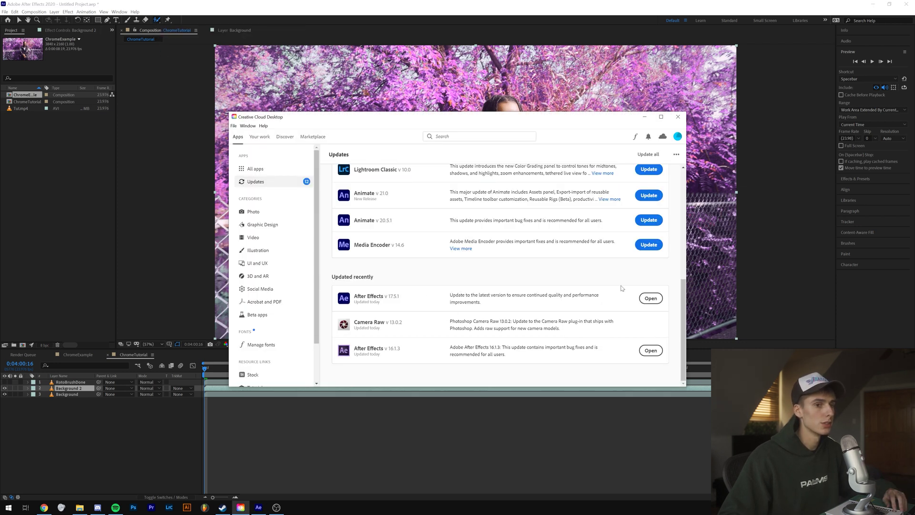
scroll(619, 286, "up", 10)
scroll(674, 182, "down", 6)
scroll(675, 181, "up", 6)
left_click(644, 116)
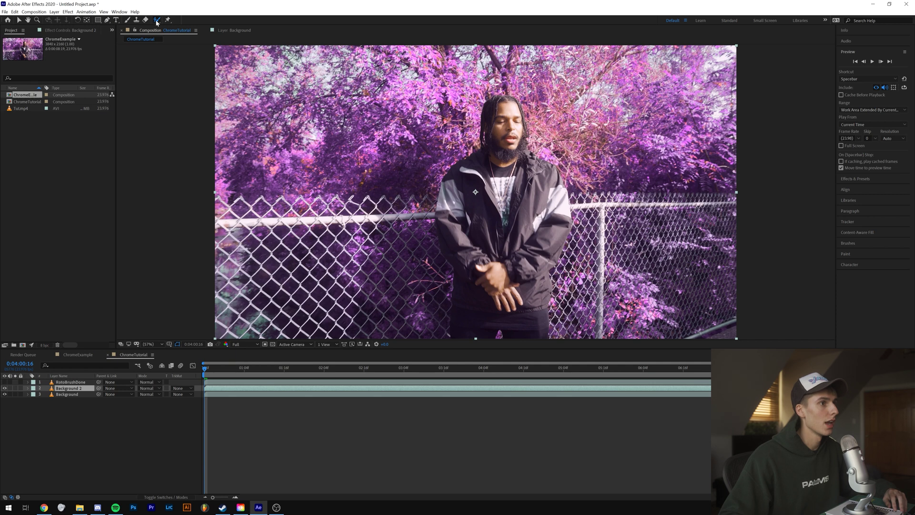
- Open the Background 2 layer for rotoscoping and paint a first Roto Brush foreground stroke over the man's jacket
double_click(498, 219)
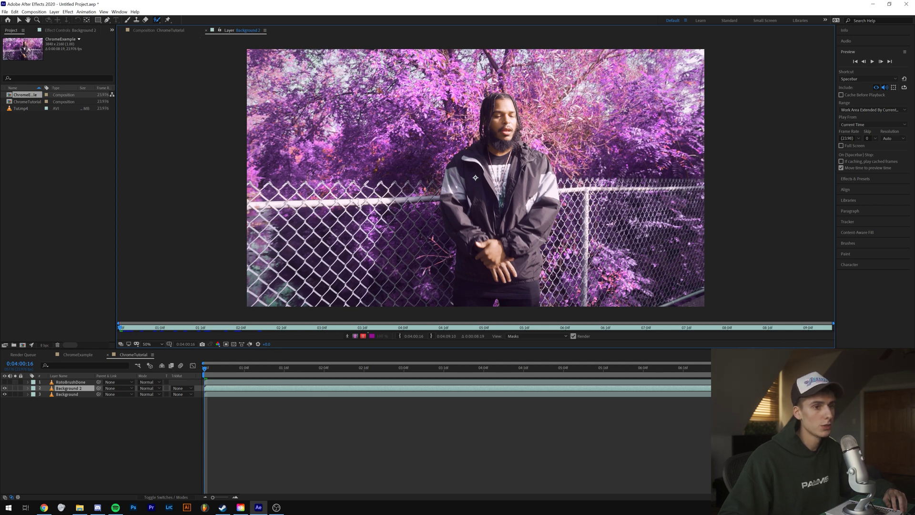
left_click(534, 278)
left_click_drag(533, 236, 541, 218)
scroll(540, 218, "up", 1)
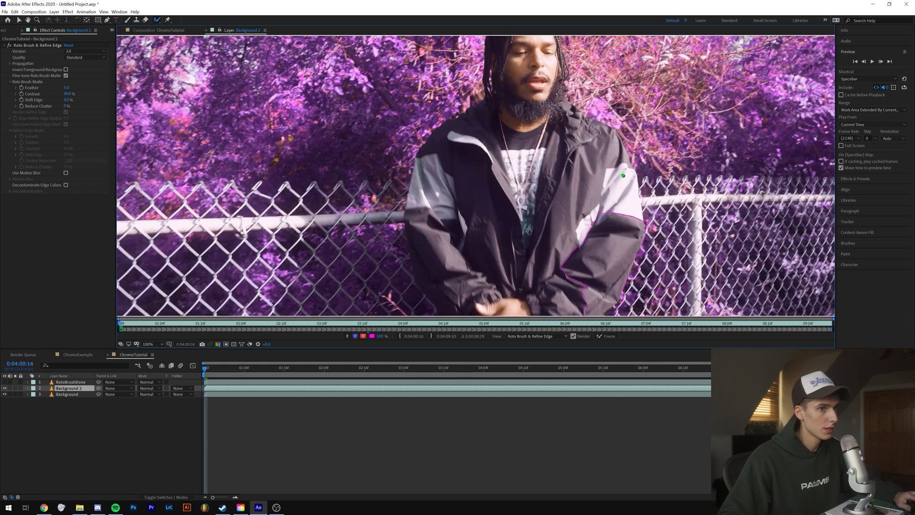
- Extend the Roto Brush foreground selection across the man's lower jacket and trousers
scroll(609, 184, "down", 2)
scroll(596, 203, "up", 4)
scroll(584, 224, "down", 1)
scroll(584, 226, "up", 2)
scroll(584, 226, "down", 3)
scroll(583, 229, "up", 3)
scroll(583, 229, "down", 3)
key("space")
left_click_drag(601, 226, 492, 40)
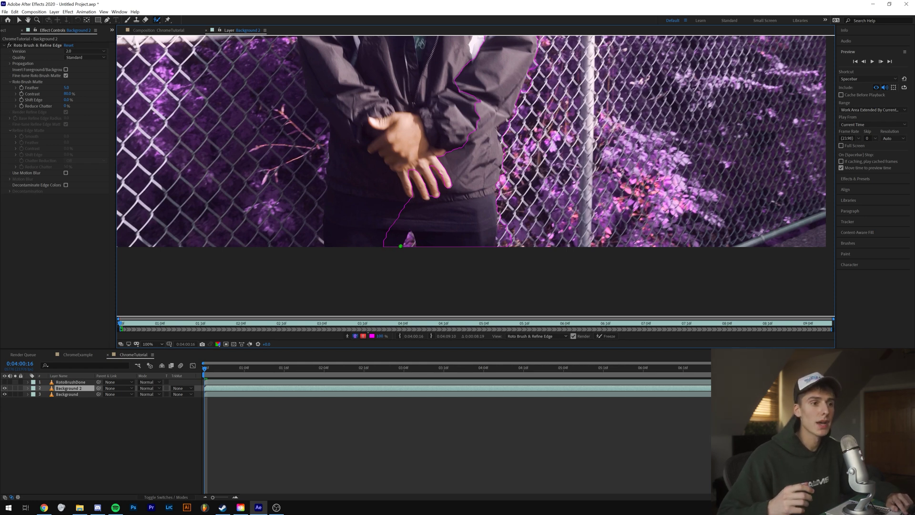
left_click_drag(412, 250, 415, 253)
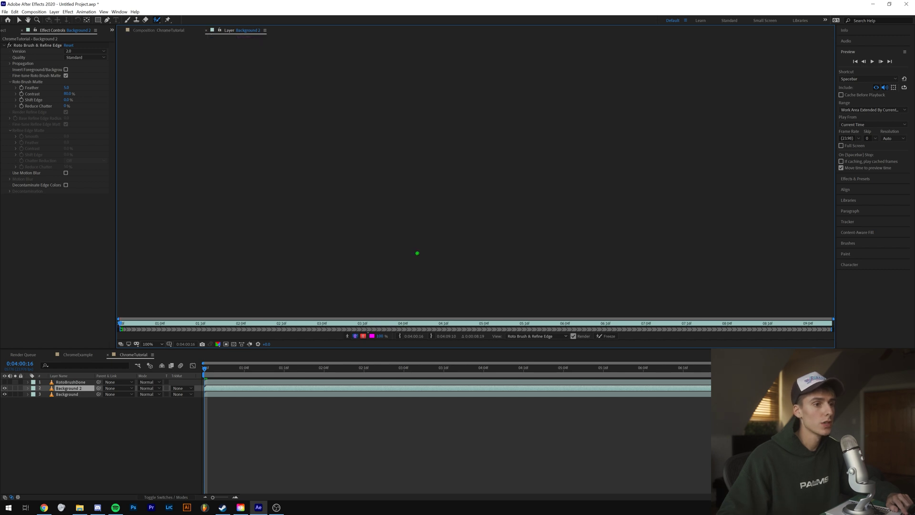
left_click_drag(391, 228, 393, 227)
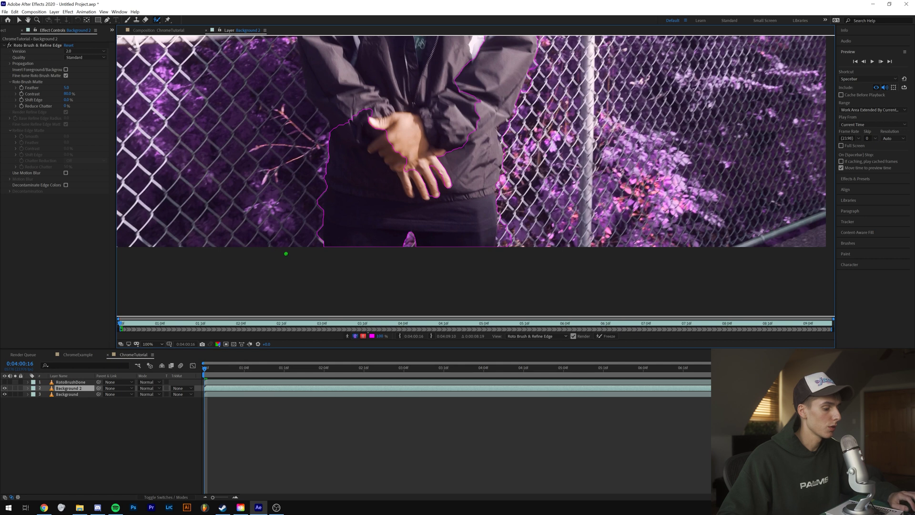
- Subtract the fence background from the roto selection along the outer edge of the trousers on the frame's left
scroll(333, 238, "up", 3)
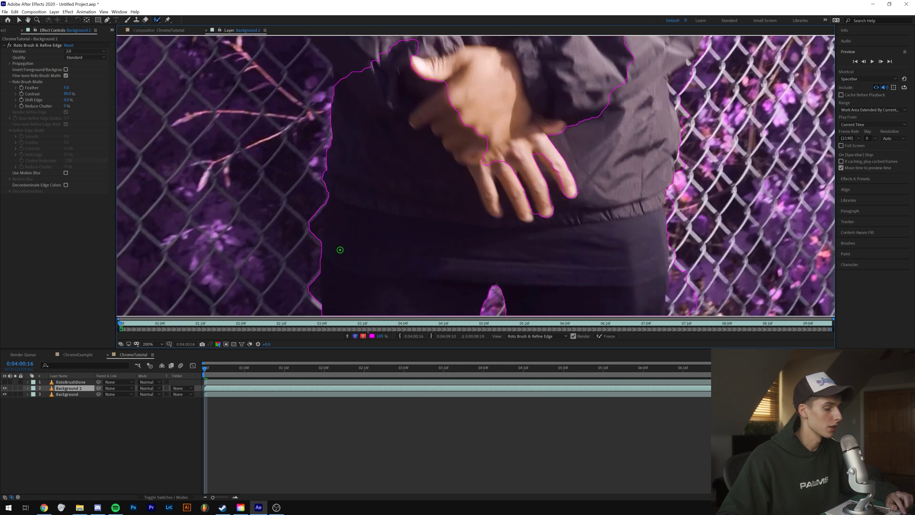
left_click_drag(314, 263, 314, 314)
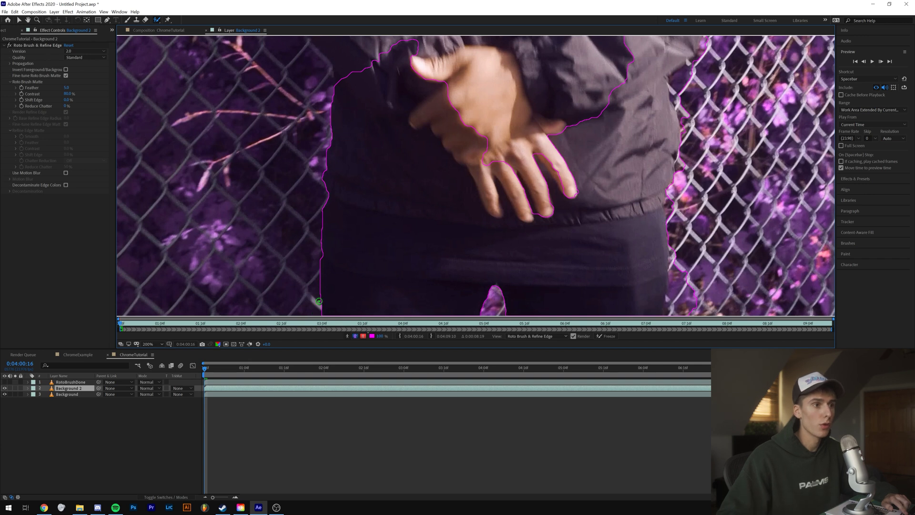
scroll(314, 313, "down", 4)
scroll(400, 179, "up", 2)
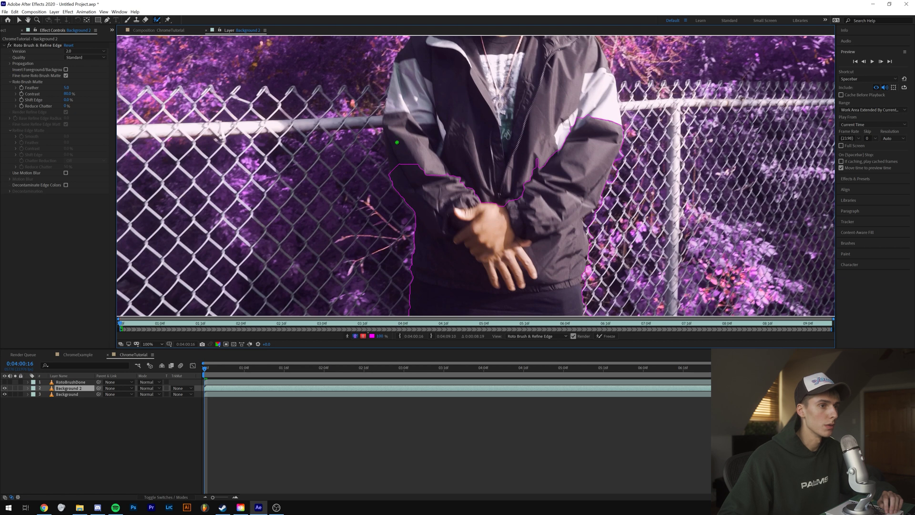
- Add the jacket sleeve on the frame's left to the roto selection, from the elbow up toward the shoulder
key("period")
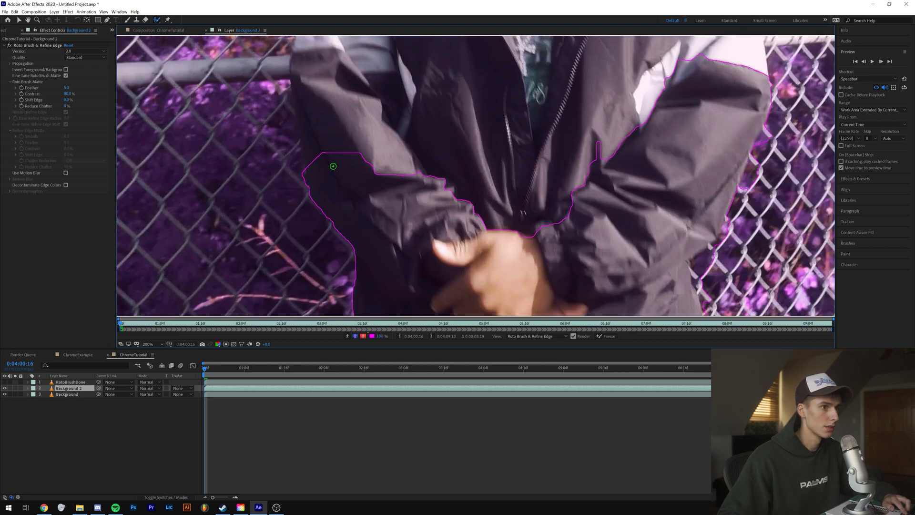
left_click_drag(301, 93, 310, 42)
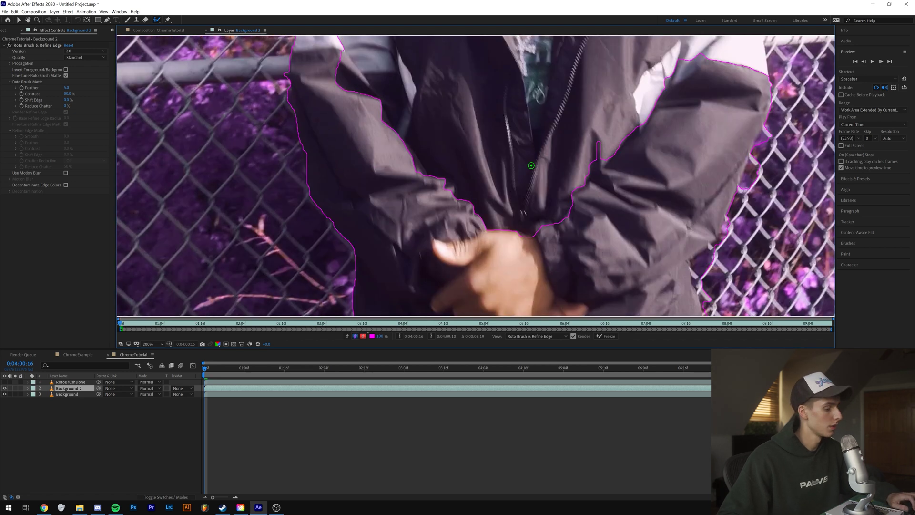
left_click_drag(457, 133, 524, 281)
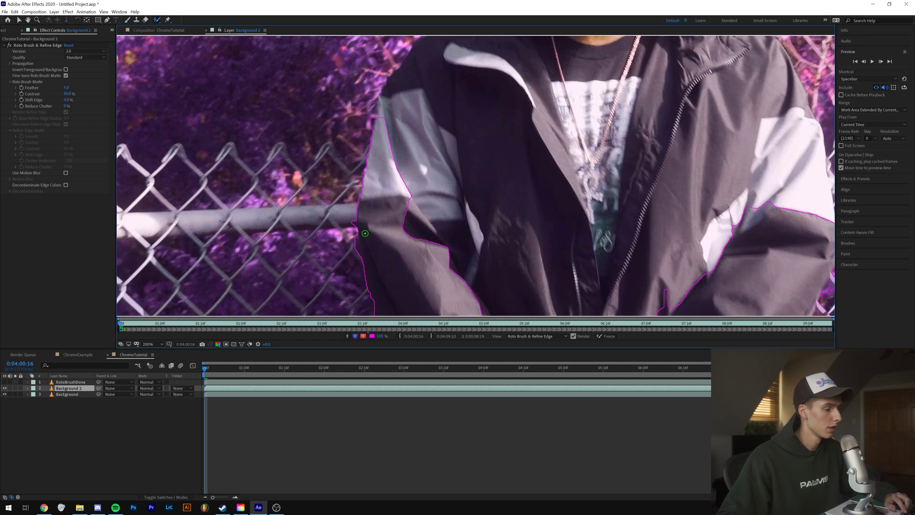
left_click_drag(381, 131, 408, 76)
scroll(447, 79, "down", 2)
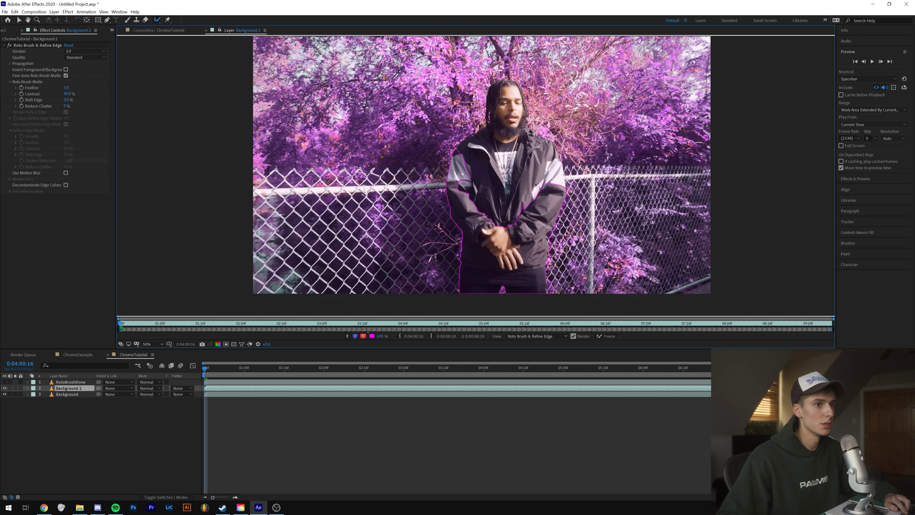
- Add the shoulder and collar on the frame's left to the roto selection and subtract the foliage along the shoulder edge
scroll(445, 80, "up", 2)
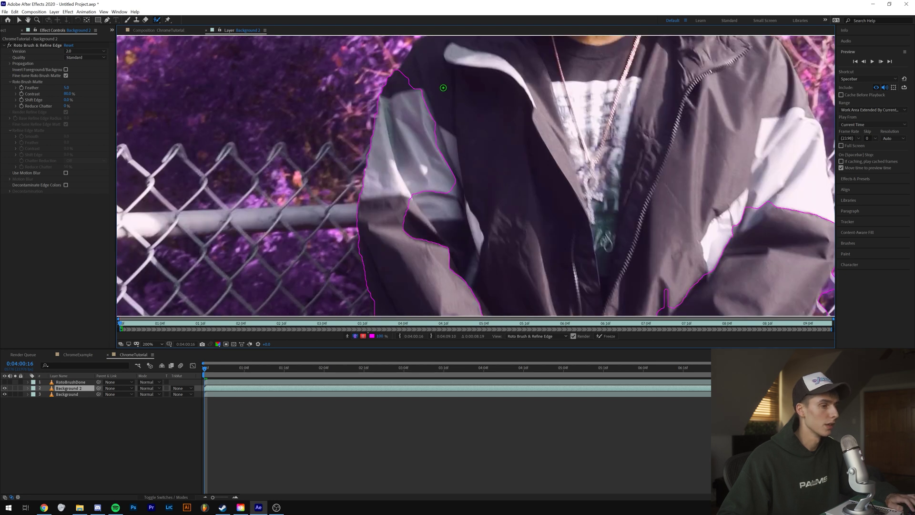
scroll(439, 96, "up", 4)
left_click_drag(389, 184, 449, 142)
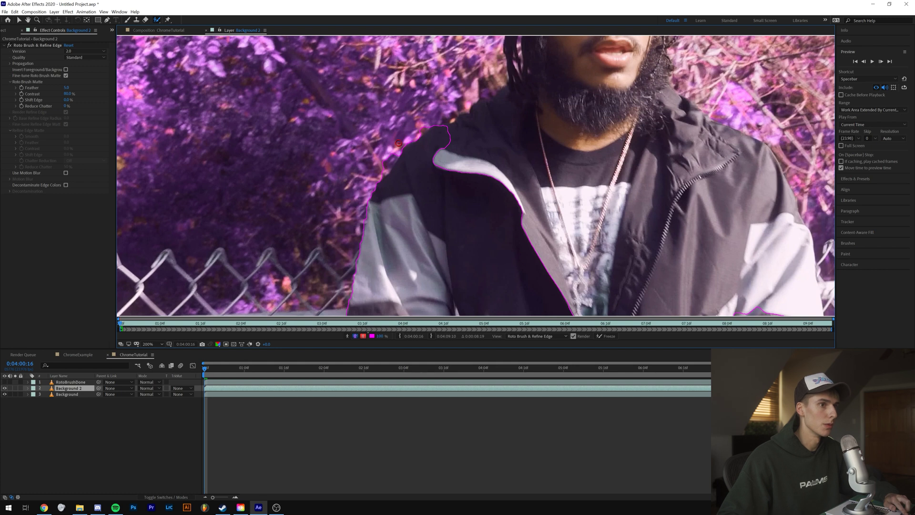
left_click_drag(422, 124, 377, 170)
mouse_move(452, 147)
left_mouse_down()
mouse_move(496, 110)
mouse_move(444, 115)
left_mouse_up()
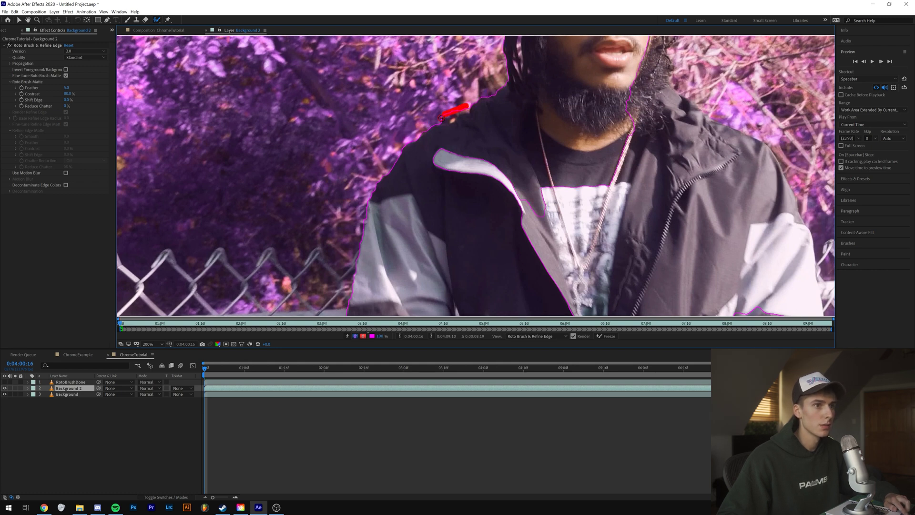
- Add the man's chest, beard, face and hair to the Roto Brush foreground selection
left_click_drag(466, 153, 612, 262)
mouse_move(633, 188)
left_mouse_down()
mouse_move(622, 86)
mouse_move(605, 69)
left_mouse_up()
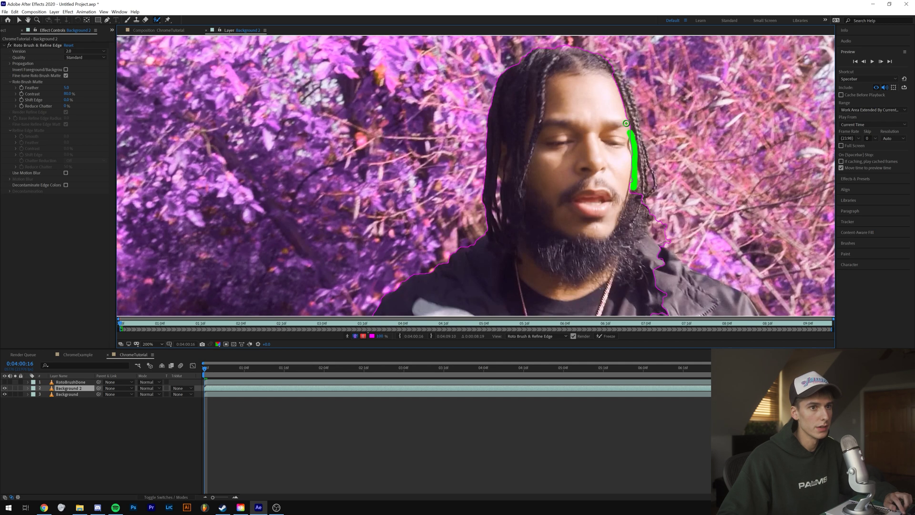
left_click_drag(620, 111, 622, 117)
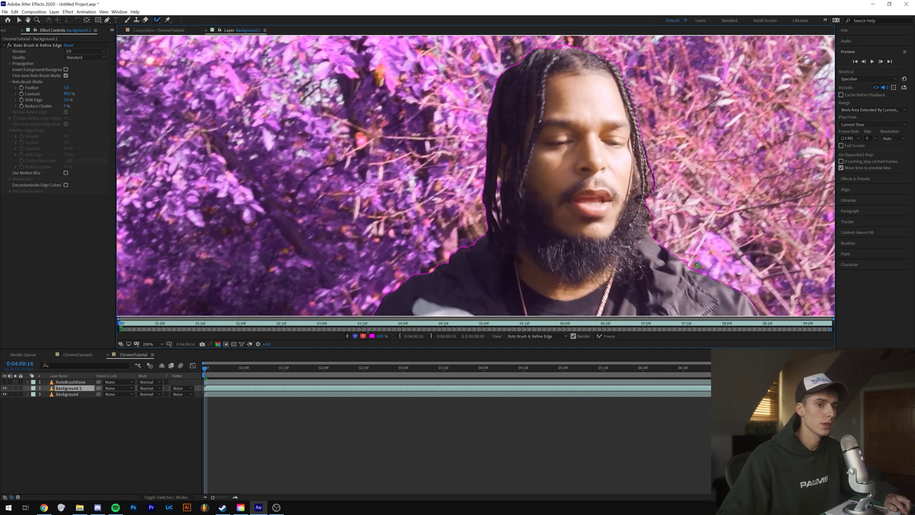
key("comma")
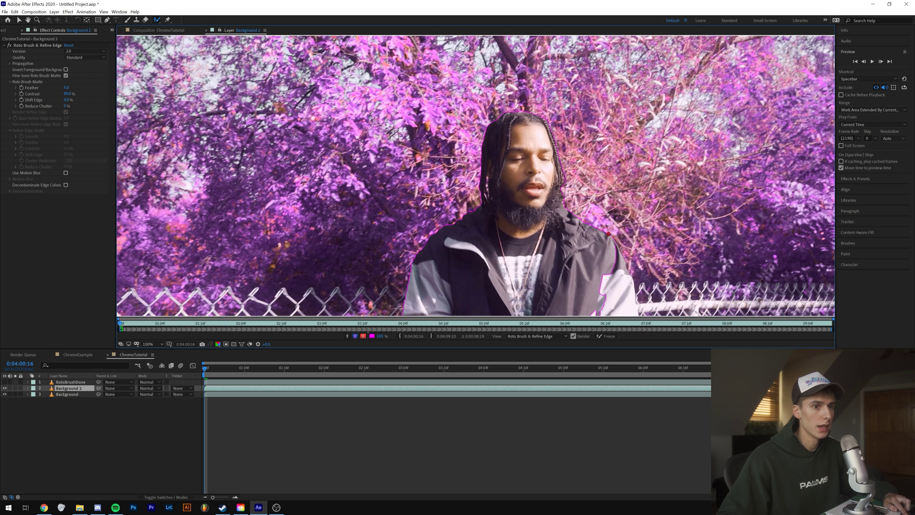
- Refine the roto selection around the shoulder on the frame's right and include the light sleeve panel
scroll(618, 239, "up", 2)
left_click_drag(673, 266, 323, 11)
mouse_move(710, 184)
left_mouse_down()
mouse_move(635, 178)
mouse_move(588, 158)
mouse_move(606, 172)
left_mouse_up()
scroll(634, 175, "down", 6)
- Refine the roto selection edge along the lower sleeve and jacket side on the frame's right
scroll(641, 252, "up", 6)
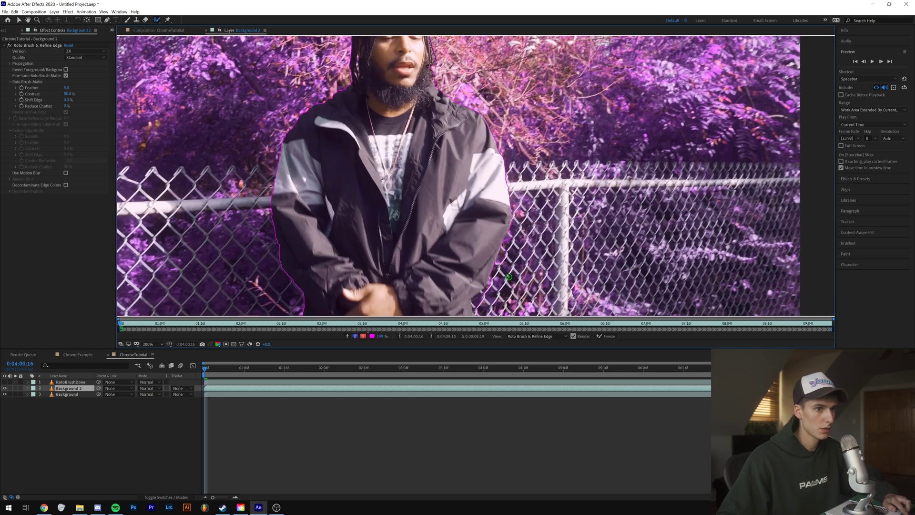
mouse_move(639, 252)
left_mouse_down()
mouse_move(564, 145)
mouse_move(517, 48)
left_mouse_up()
mouse_move(498, 238)
left_mouse_down()
mouse_move(467, 127)
mouse_move(439, 227)
mouse_move(511, 70)
left_mouse_up()
left_click_drag(469, 164, 498, 91)
mouse_move(499, 43)
left_mouse_down()
mouse_move(476, 135)
mouse_move(451, 137)
left_mouse_up()
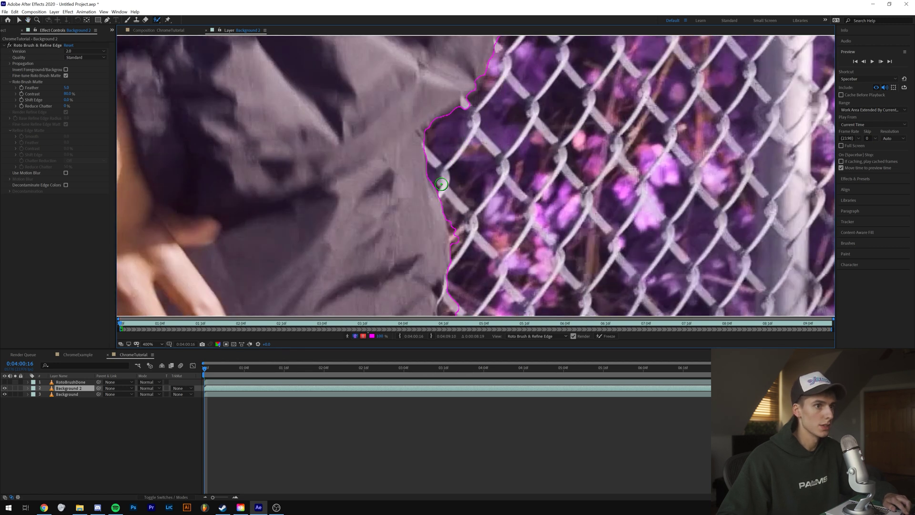
- Subtract the fence and foliage from the roto selection along the jacket hem and trousers on the frame's right
mouse_move(450, 213)
left_mouse_down()
mouse_move(463, 255)
mouse_move(472, 58)
left_mouse_up()
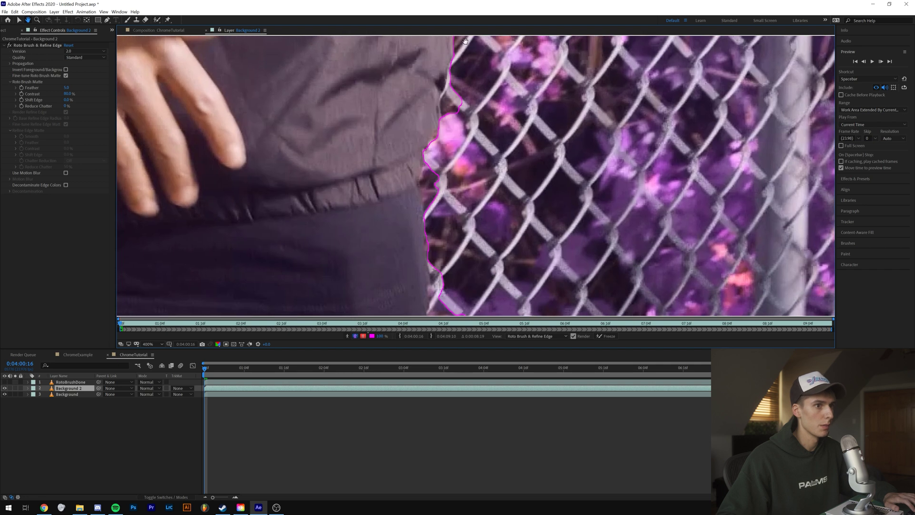
left_click_drag(462, 141, 506, 149)
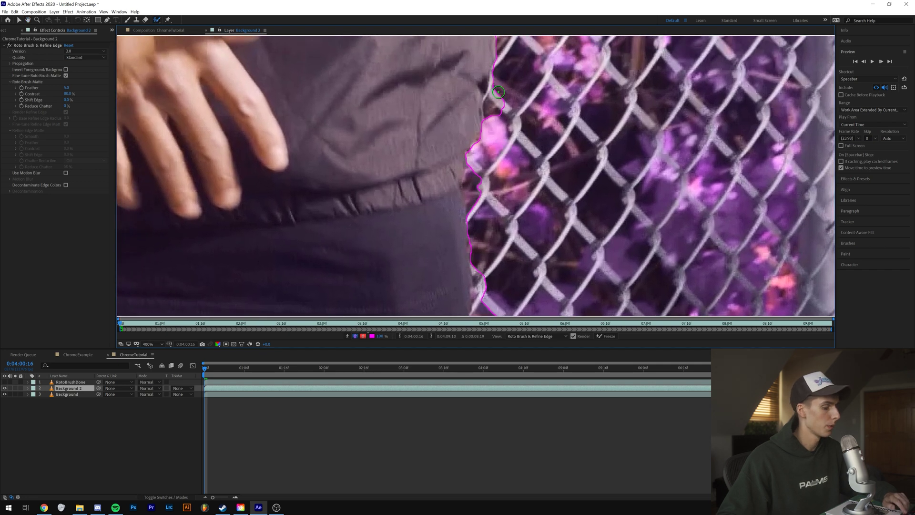
left_click_drag(497, 84, 491, 133)
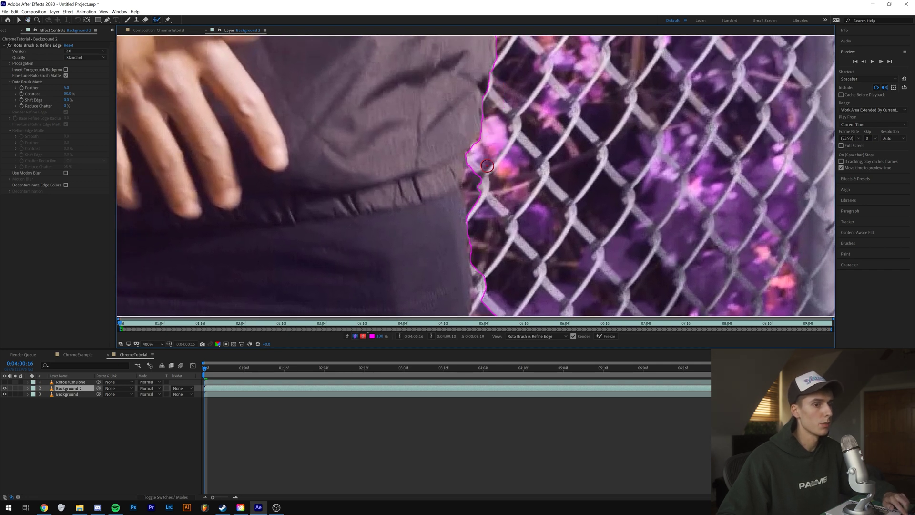
left_click_drag(478, 166, 493, 244)
scroll(476, 157, "down", 7)
left_click(147, 344)
left_click(150, 351)
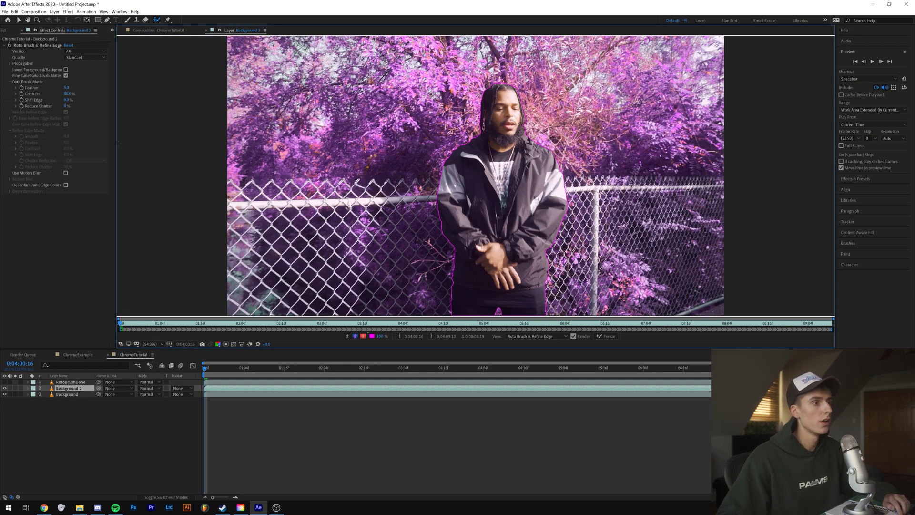
- Preview the roto propagation across the clip and start freezing it, stopping the freeze early
left_click(873, 61)
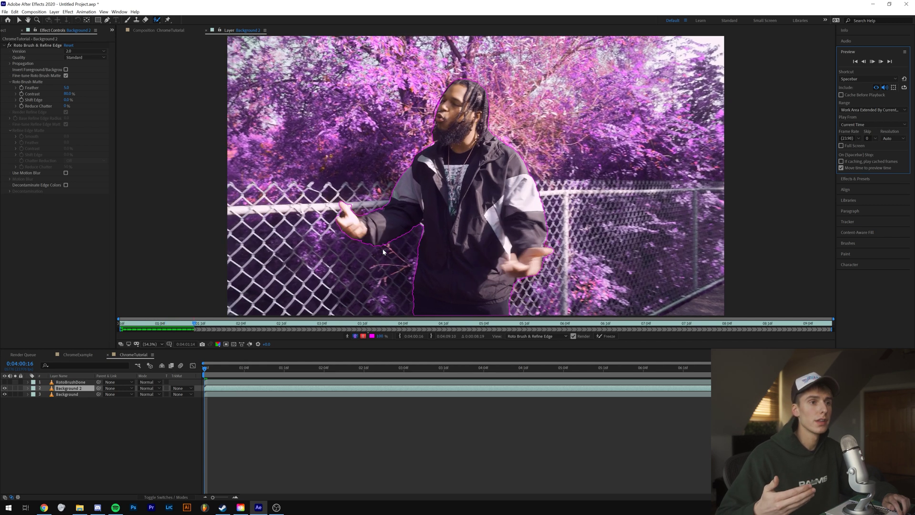
left_click(383, 244)
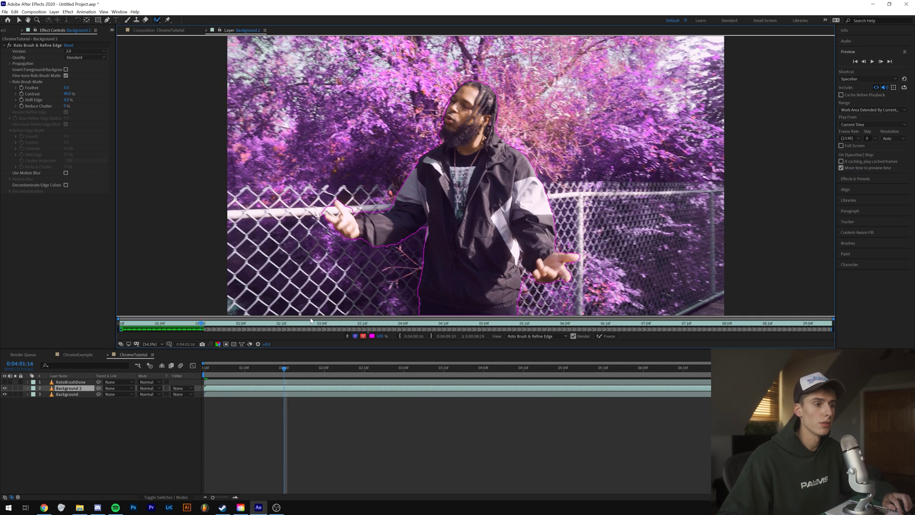
left_click(612, 336)
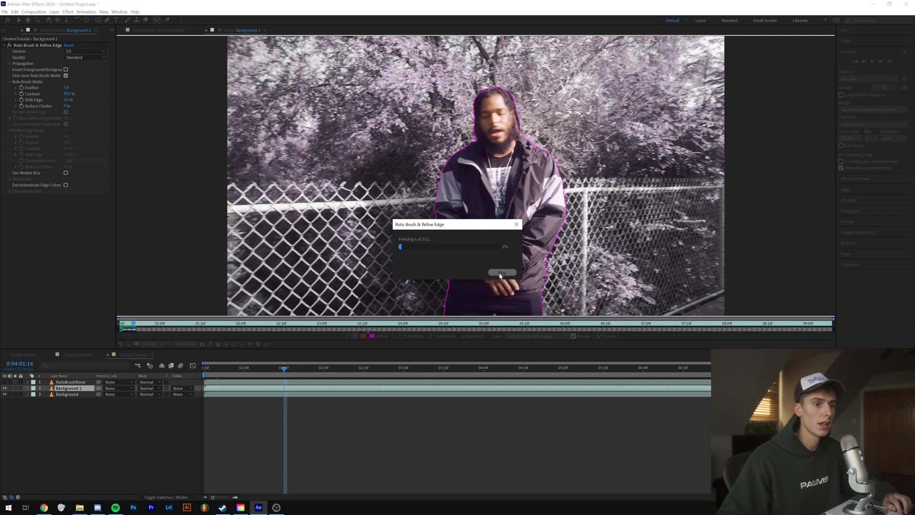
left_click(504, 274)
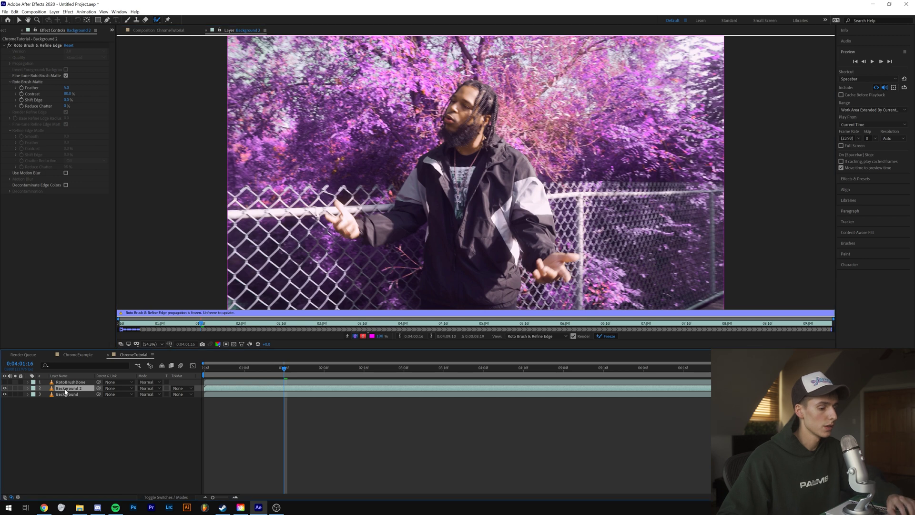
- Delete the Background 2 layer, make the RotoBrushDone layer visible and return to the start of the composition
key("Delete")
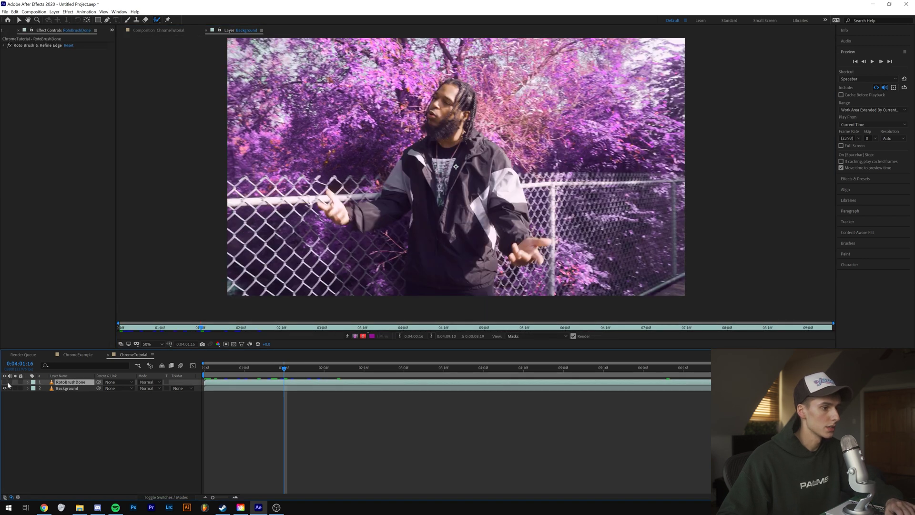
right_click(67, 386)
left_click(66, 396)
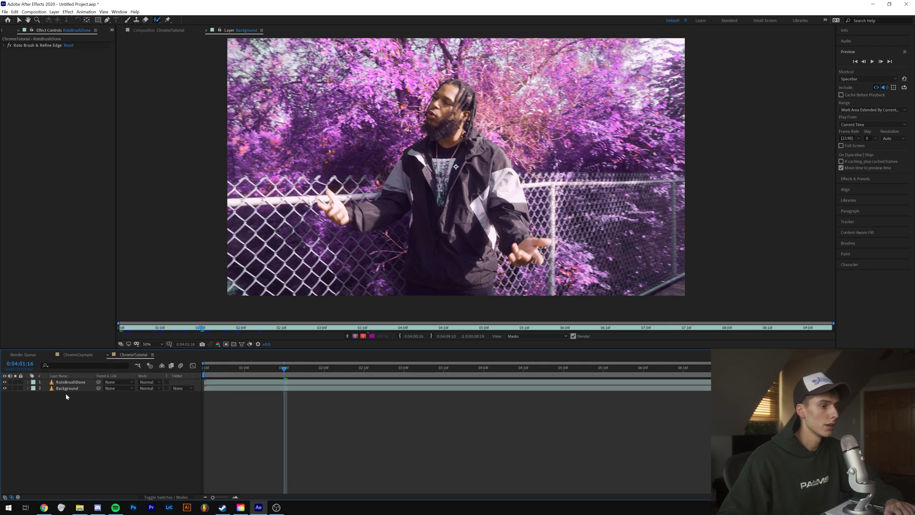
left_click(65, 383)
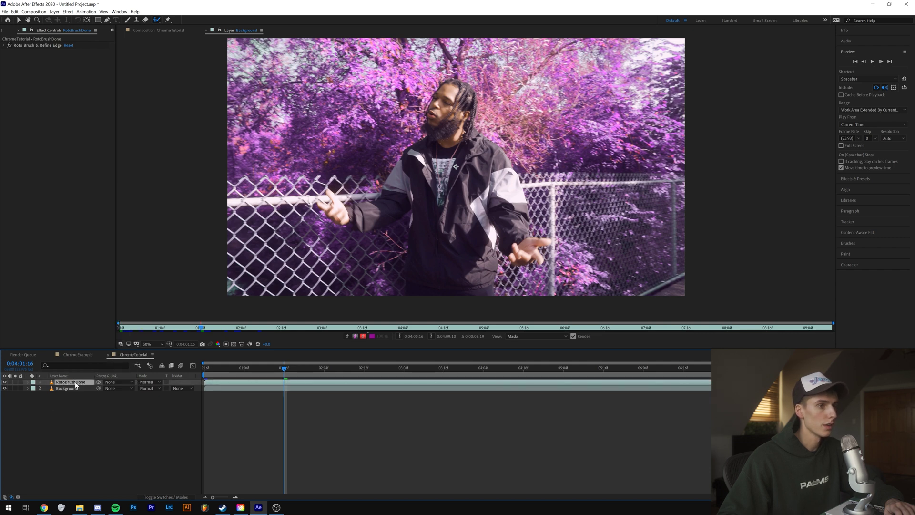
left_click(62, 389)
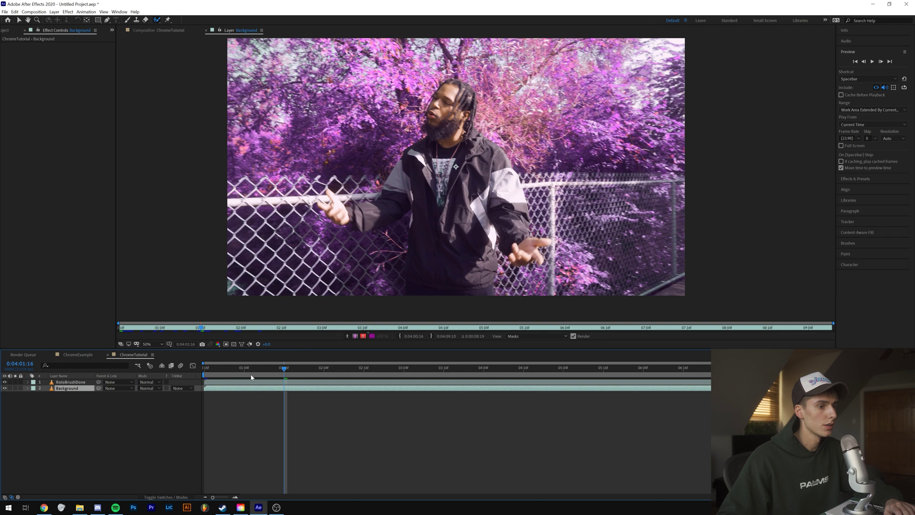
key("Home")
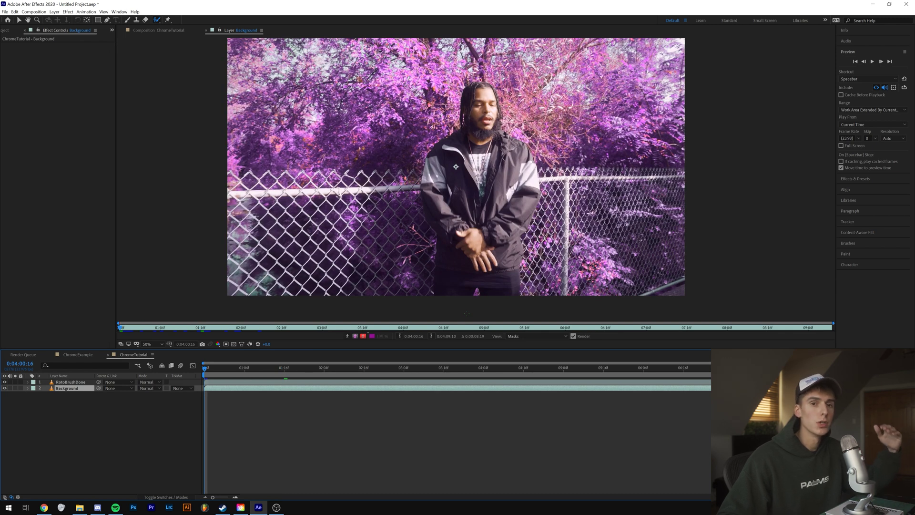
- Search the effects for "uni" and apply uni.Prism Displacement to the RotoBrushDone layer
left_click(857, 179)
left_click(905, 71)
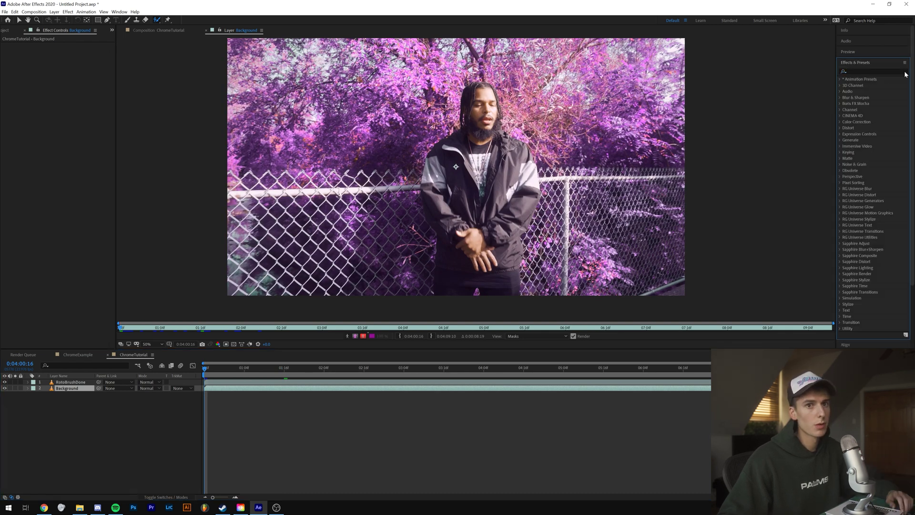
left_click(864, 72)
type("uni")
left_click(889, 122)
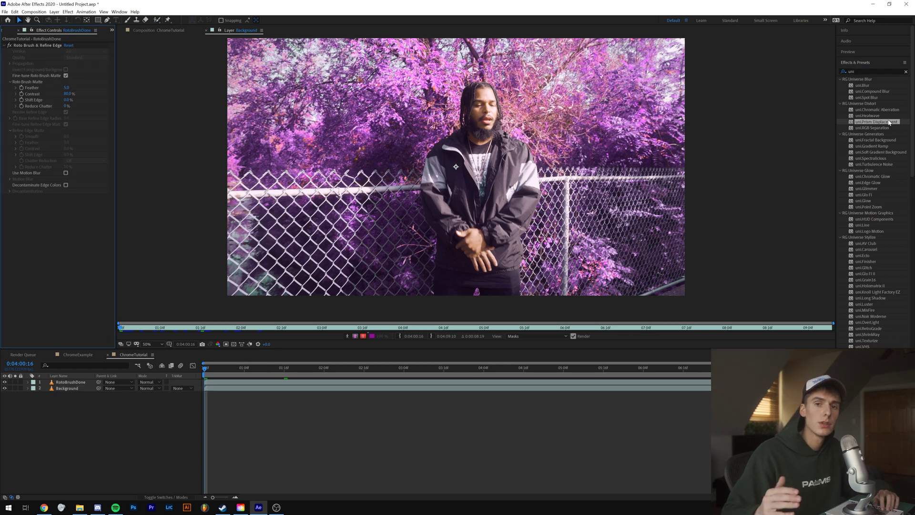
left_click_drag(873, 123, 252, 384)
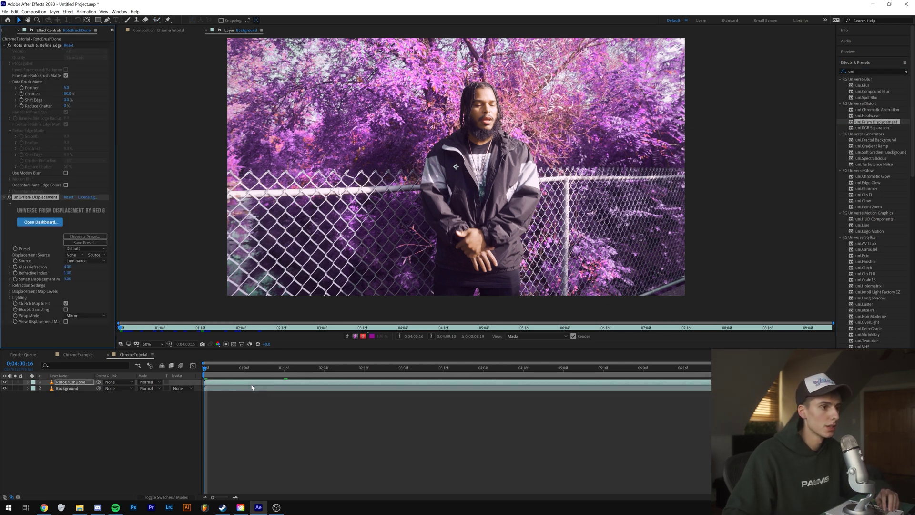
- Set the Prism Displacement's Displacement Source to the RotoBrushDone layer and close the Background layer view
left_click_drag(235, 372, 204, 370)
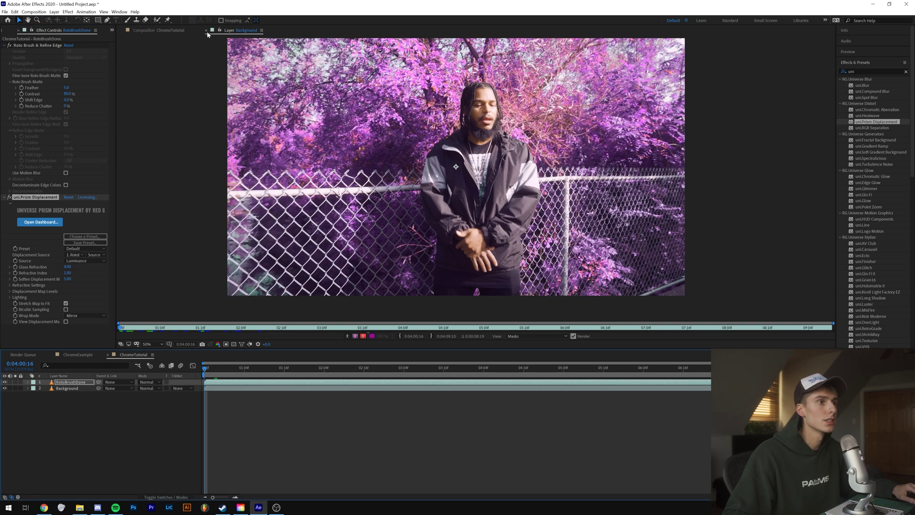
left_click(206, 30)
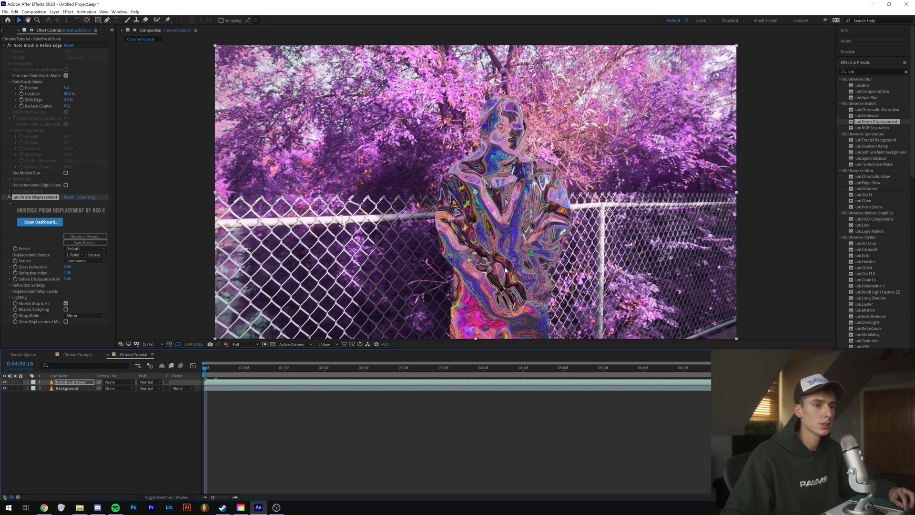
left_click(6, 197)
- Find Color Balance (HLS) with "hls", apply it to RotoBrushDone after Prism Displacement and desaturate the figure to grey
left_click(868, 71)
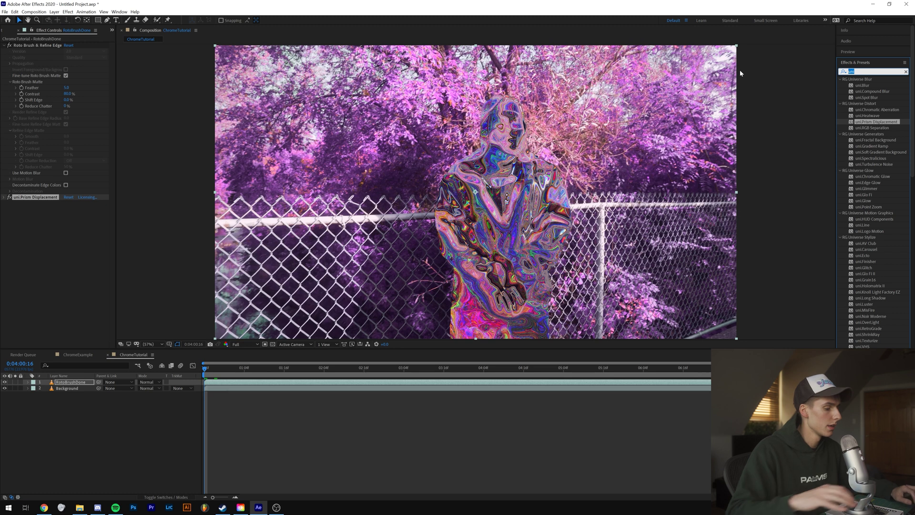
type("hls")
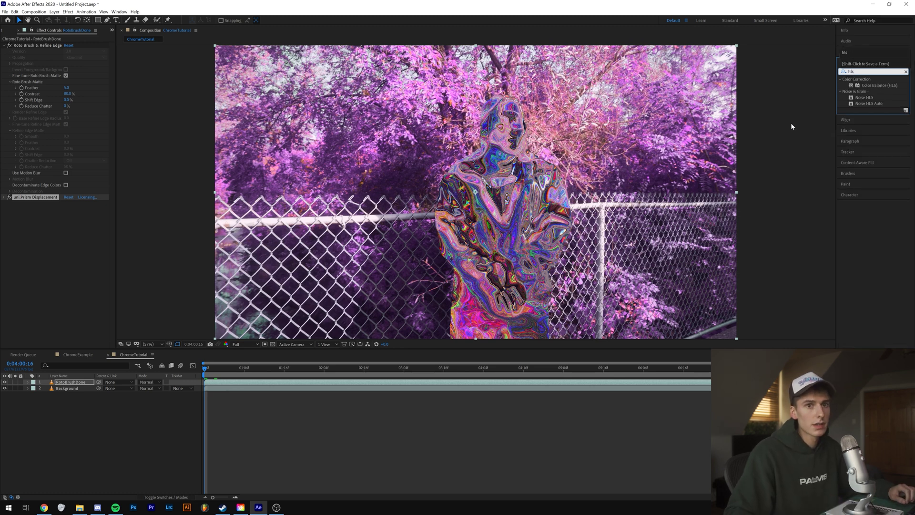
left_click_drag(879, 85, 19, 236)
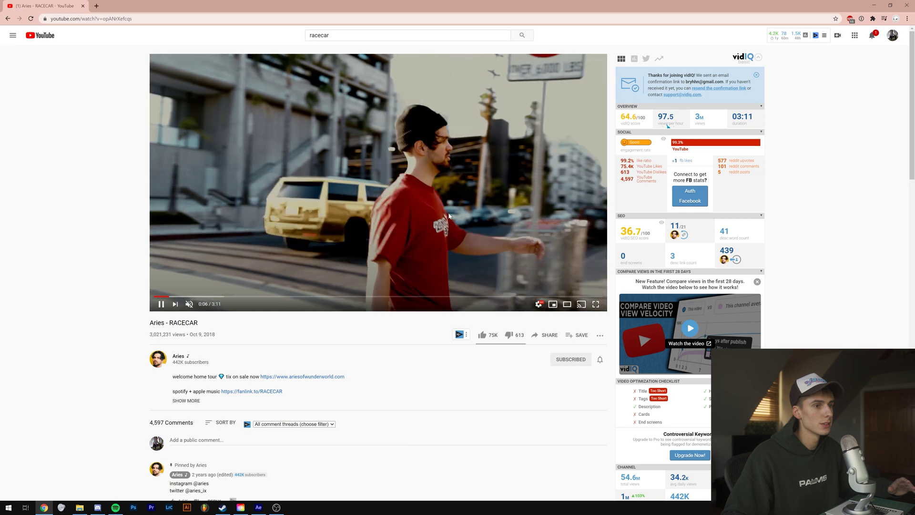
- Pause the RACECAR reference music video and switch back to After Effects
left_click(408, 220)
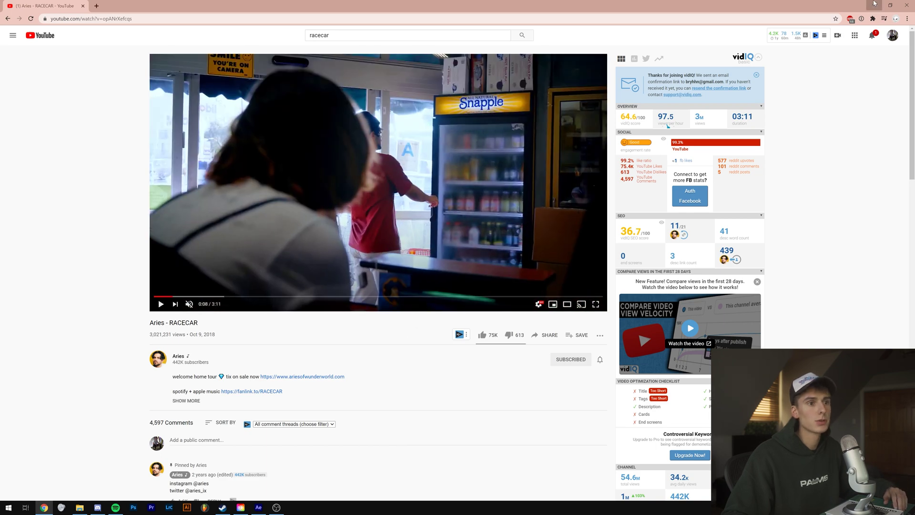
left_click(874, 3)
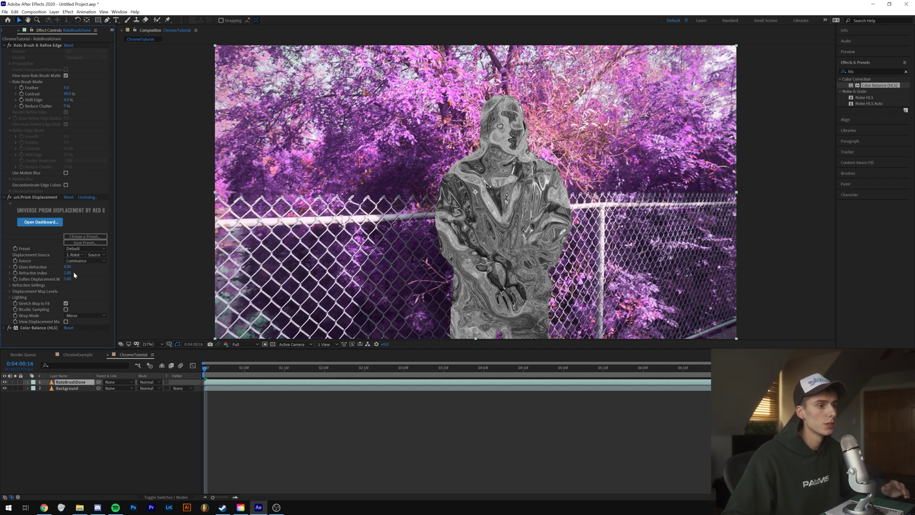
- Set Prism Displacement's Glass Refraction to 7 and try Soften Displacement Map at 0 and at 48
mouse_move(70, 269)
left_mouse_down()
mouse_move(57, 270)
mouse_move(85, 271)
left_mouse_up()
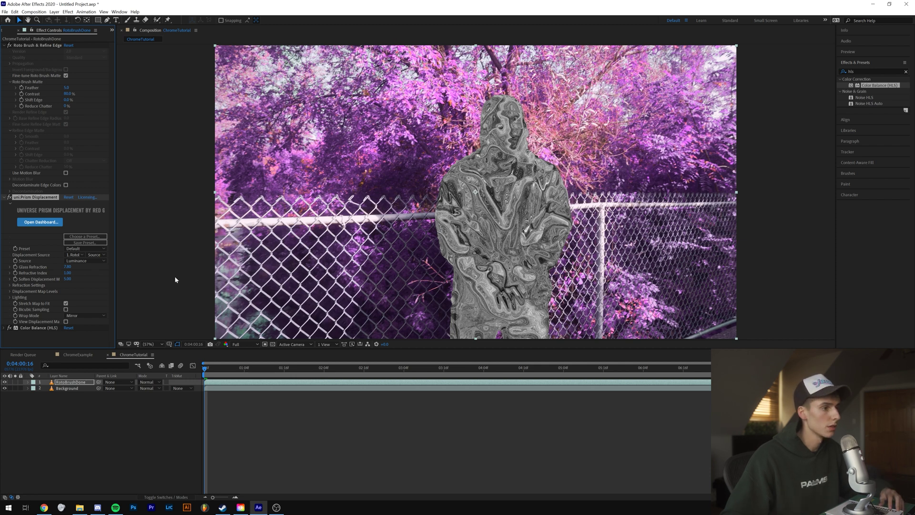
mouse_move(68, 275)
left_mouse_down()
mouse_move(45, 279)
mouse_move(68, 279)
mouse_move(58, 279)
left_mouse_up()
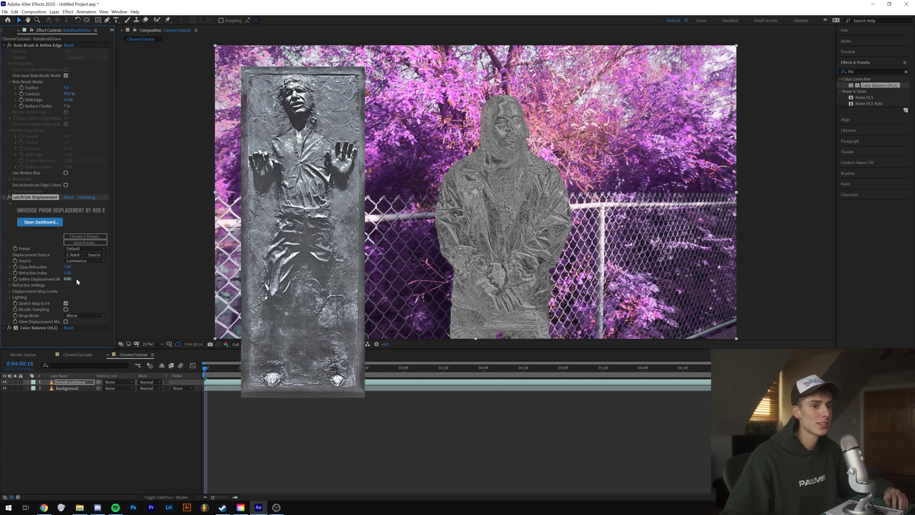
mouse_move(73, 279)
left_mouse_down()
mouse_move(92, 279)
mouse_move(61, 285)
left_mouse_up()
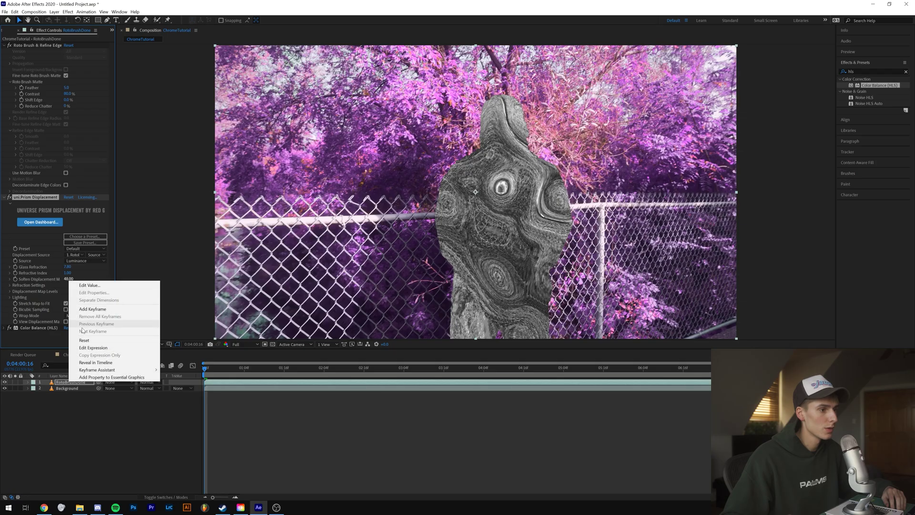
- Set Prism Displacement's Soften Displacement Map to 2
left_click(81, 313)
left_click(68, 280)
type("2")
key("Return")
left_click(67, 280)
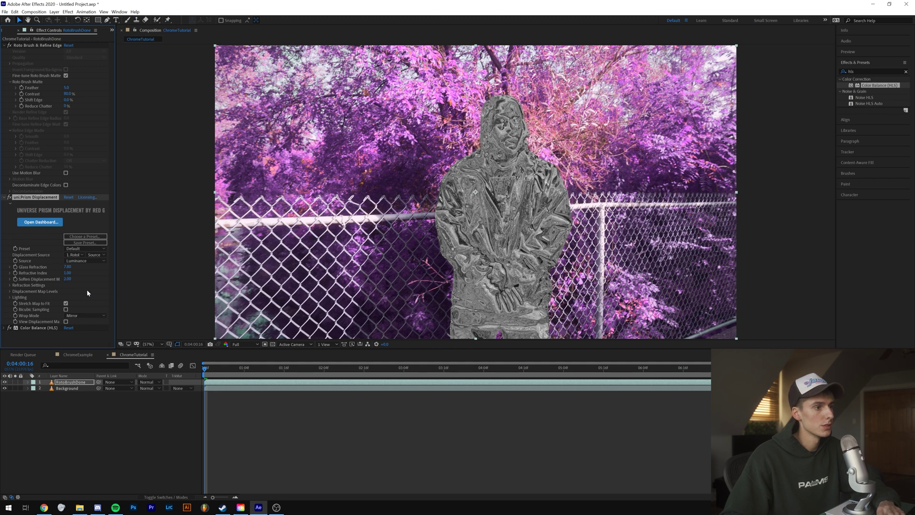
key("Return")
- Expand the Displacement Map Levels, try a Black Level of 100 and restore it to 0
left_click(10, 291)
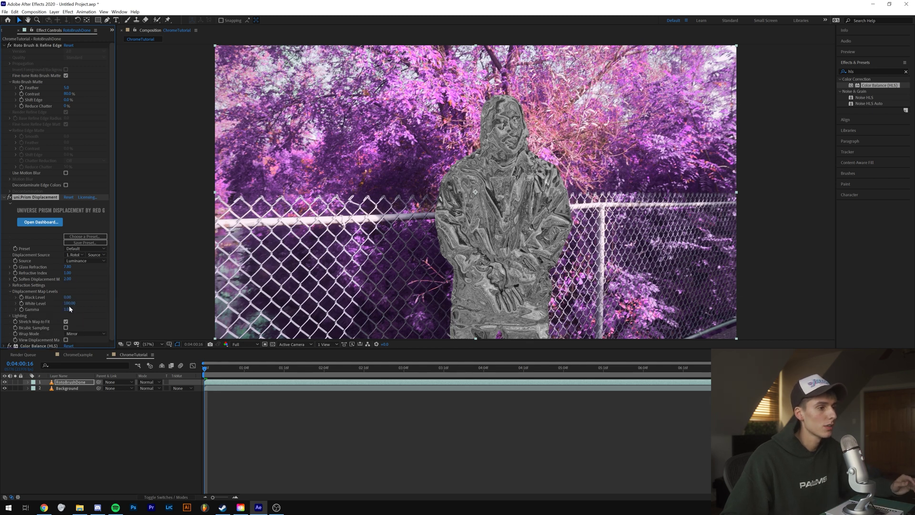
left_click_drag(69, 297, 126, 292)
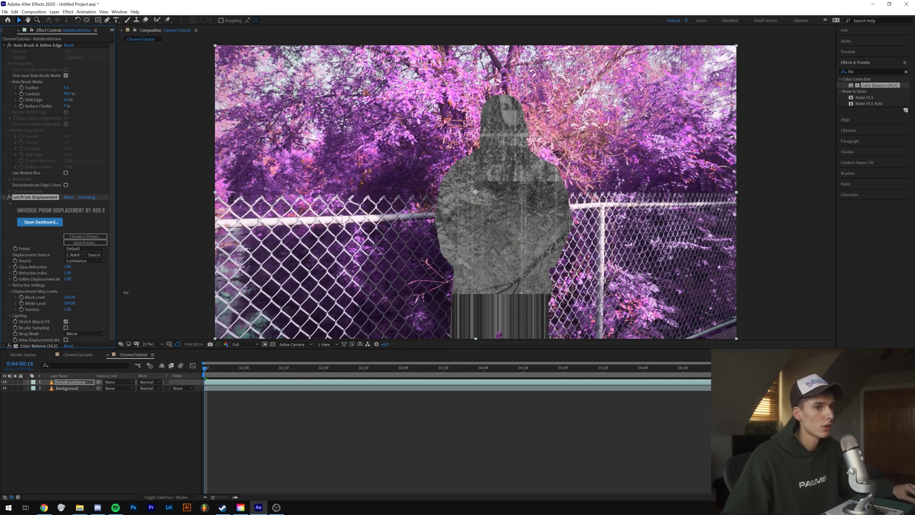
left_click_drag(195, 291, 73, 302)
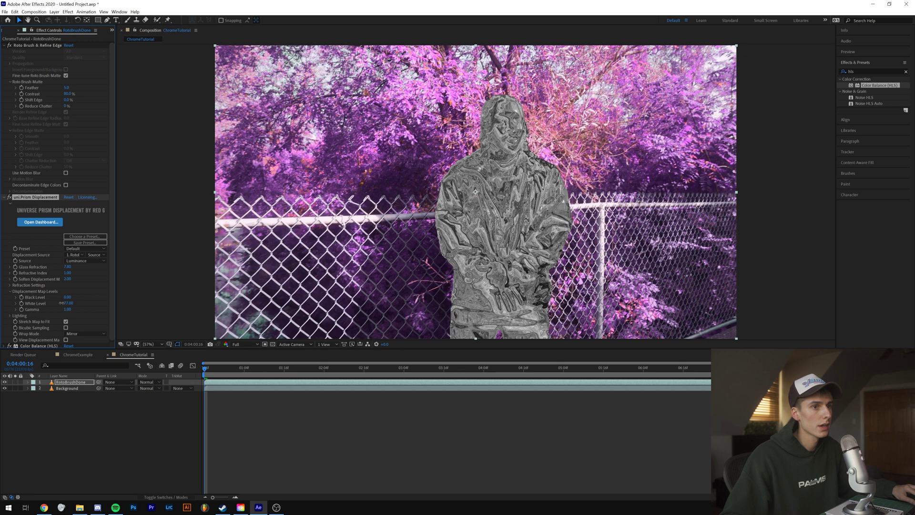
- Lower the displacement map's White Level to about 74 and raise its Gamma
left_click_drag(55, 303, 55, 304)
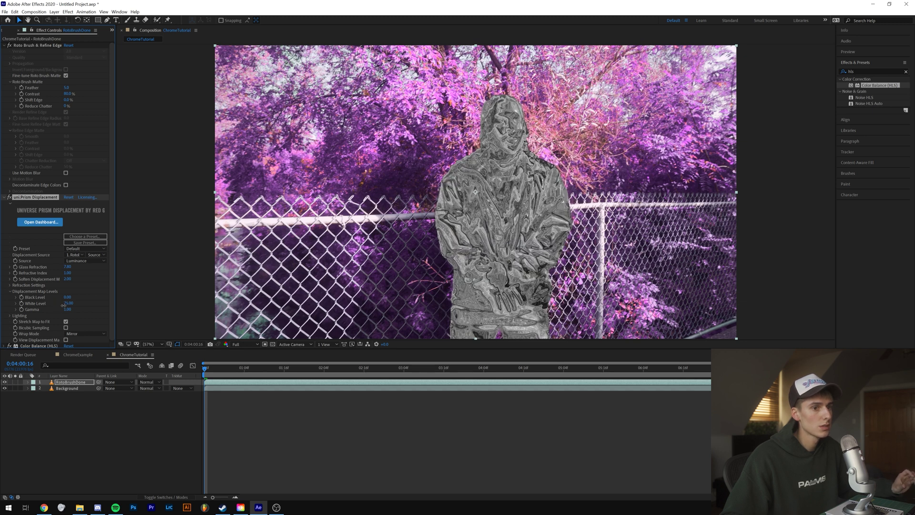
left_click_drag(67, 305, 75, 306)
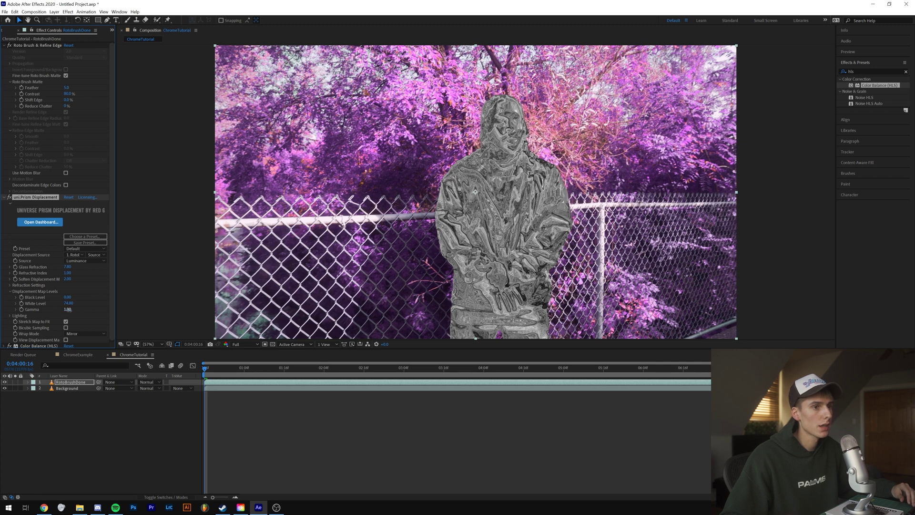
left_click_drag(83, 310, 90, 305)
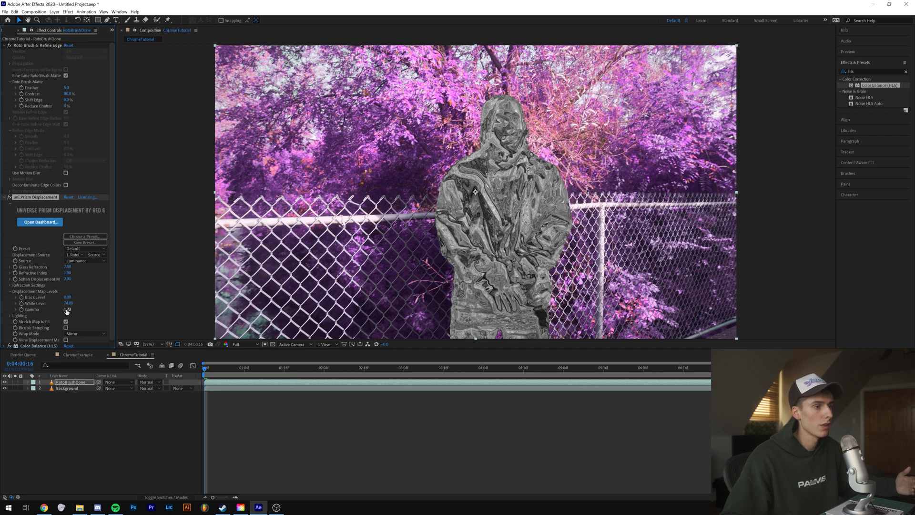
- Try Repeat as Prism Displacement's Wrap Mode, restore Mirror and collapse the effect's settings
left_click(85, 333)
left_click(73, 347)
left_click(77, 333)
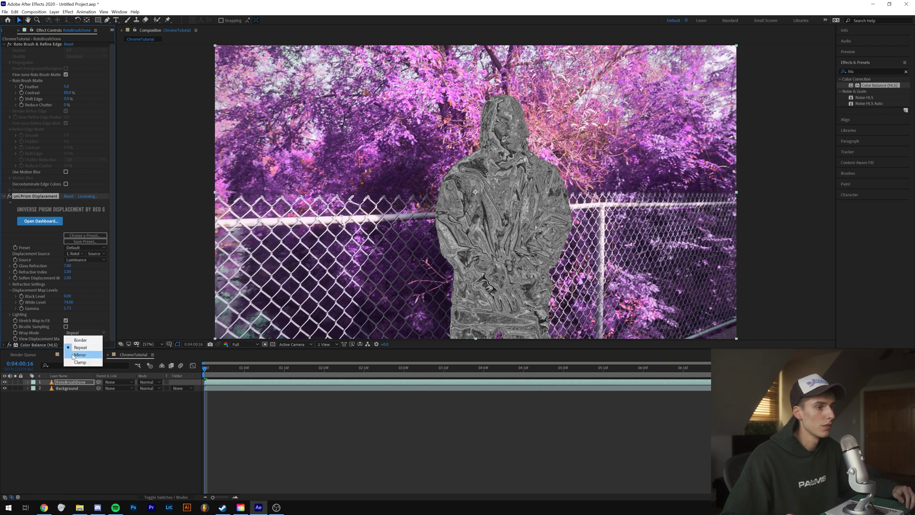
left_click(75, 339)
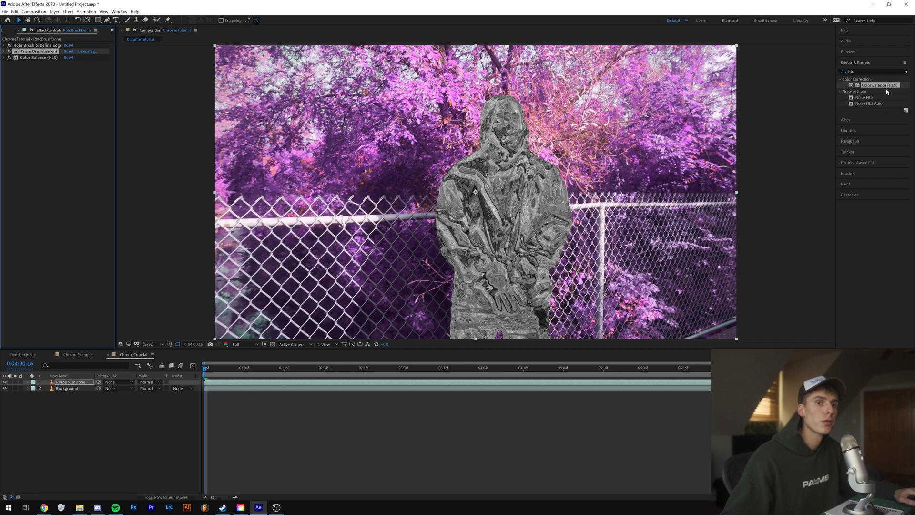
- Apply Sapphire's S_Glow to the RotoBrushDone layer and reorder the effects so Color Balance (HLS) comes after it
left_click_drag(864, 72, 786, 76)
key("BackSpace")
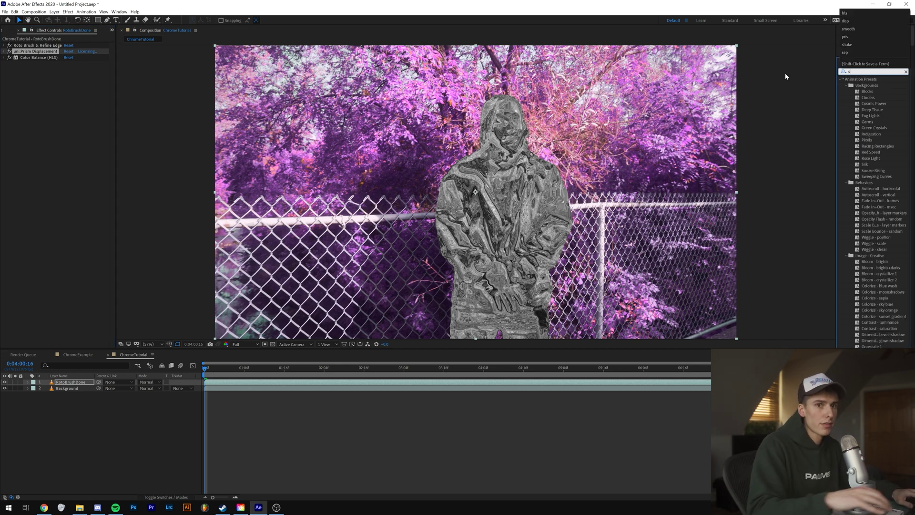
type("glow")
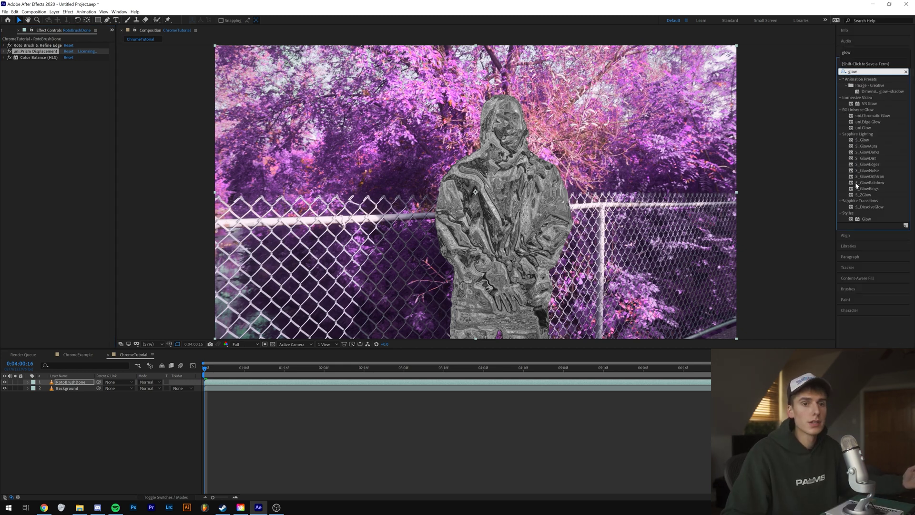
left_click_drag(863, 140, 247, 385)
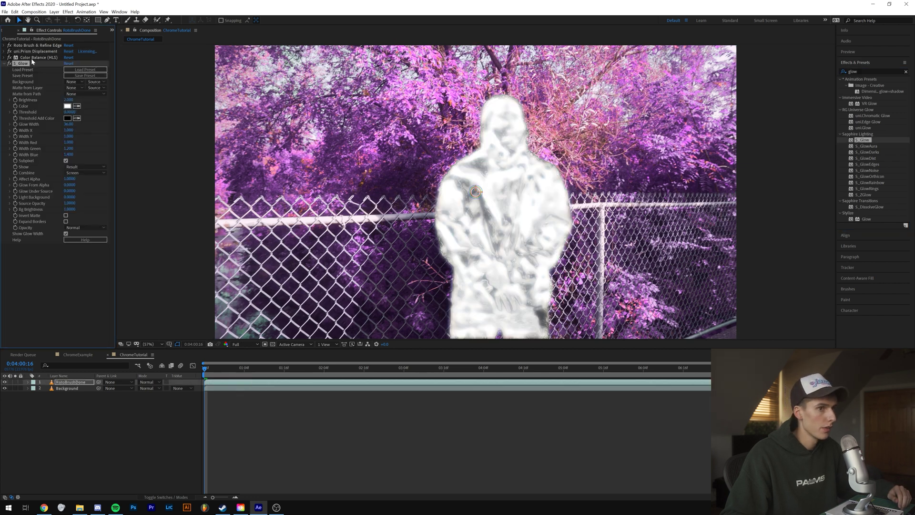
left_click_drag(30, 58, 37, 246)
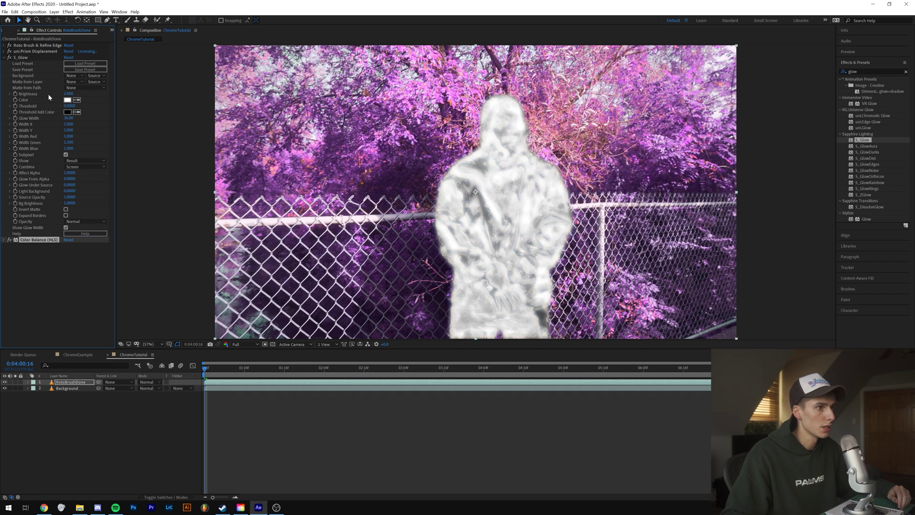
- Set S_Glow's Threshold to 0.45
left_click(71, 106)
left_click(103, 129)
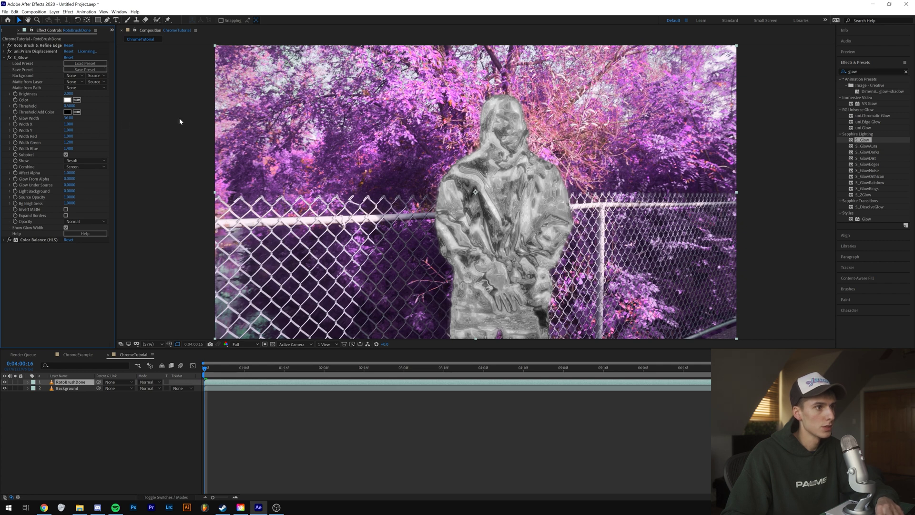
left_click(69, 105)
type(".45")
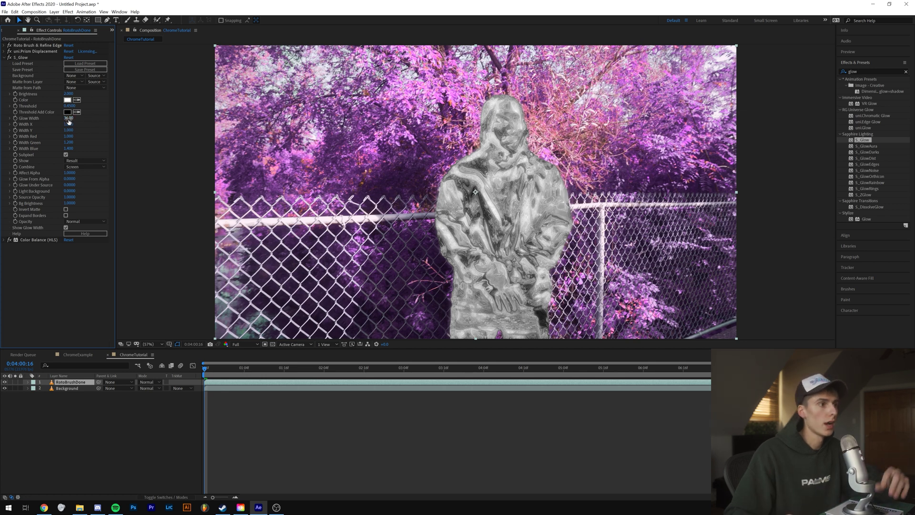
- Lower S_Glow's Glow Width to about 11 and change its glow color from white to a slightly darker light gray
left_click_drag(69, 119, 50, 123)
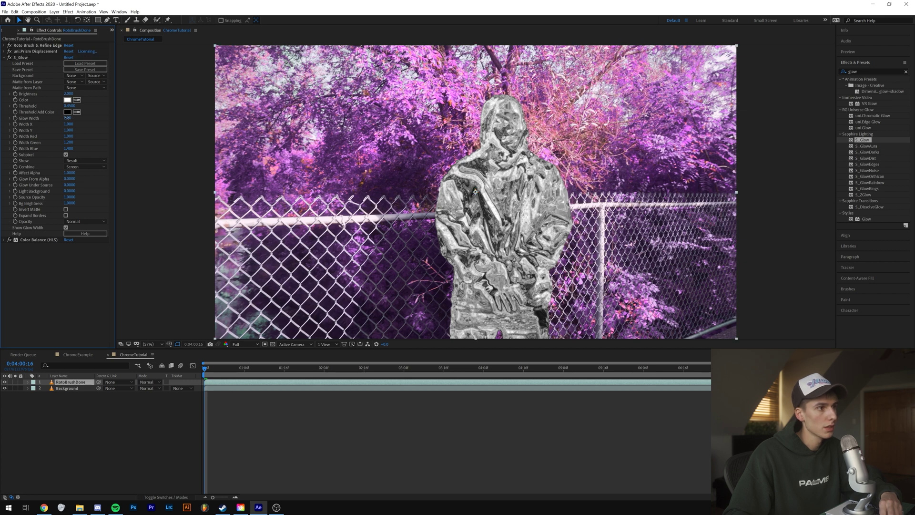
left_click(67, 118)
left_click(68, 100)
left_click(371, 212)
left_click_drag(370, 216, 370, 219)
left_click(528, 211)
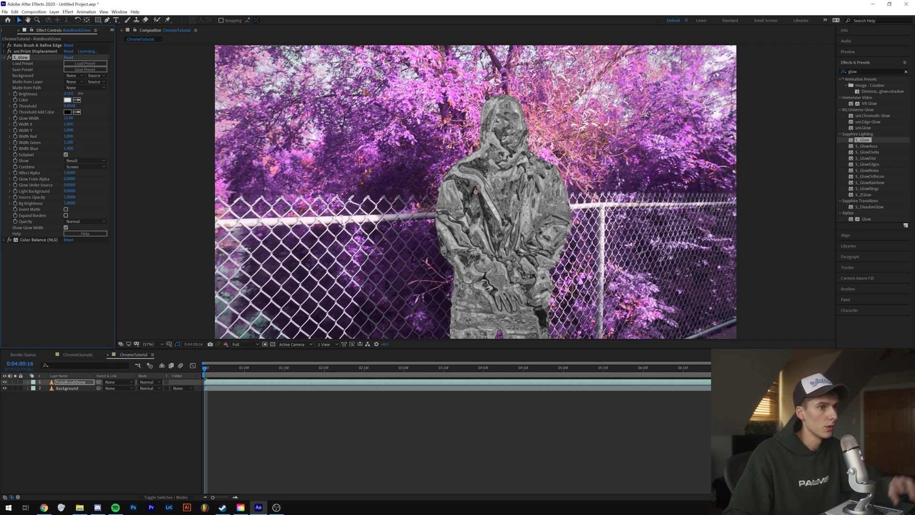
- Try lower Brightness values for S_Glow, raise the Brightness again and collapse the effect's settings
left_click_drag(80, 93, 89, 93)
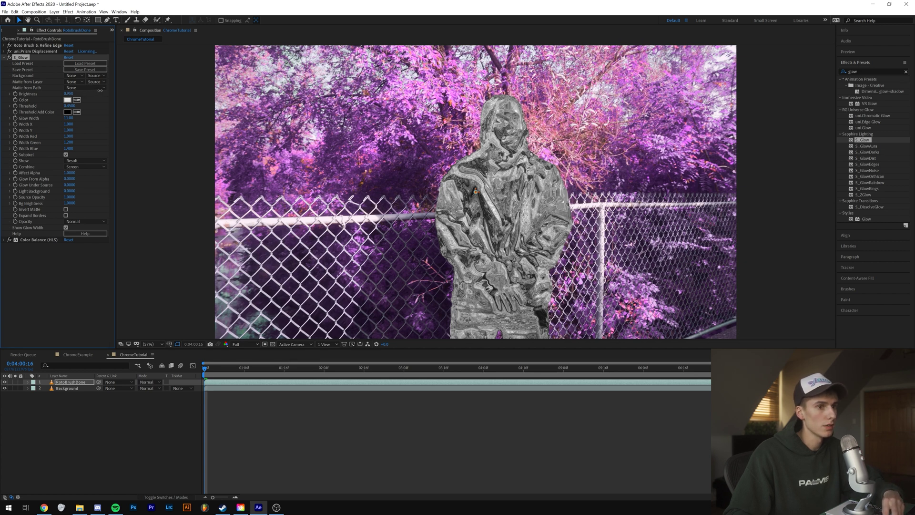
left_click_drag(101, 91, 134, 90)
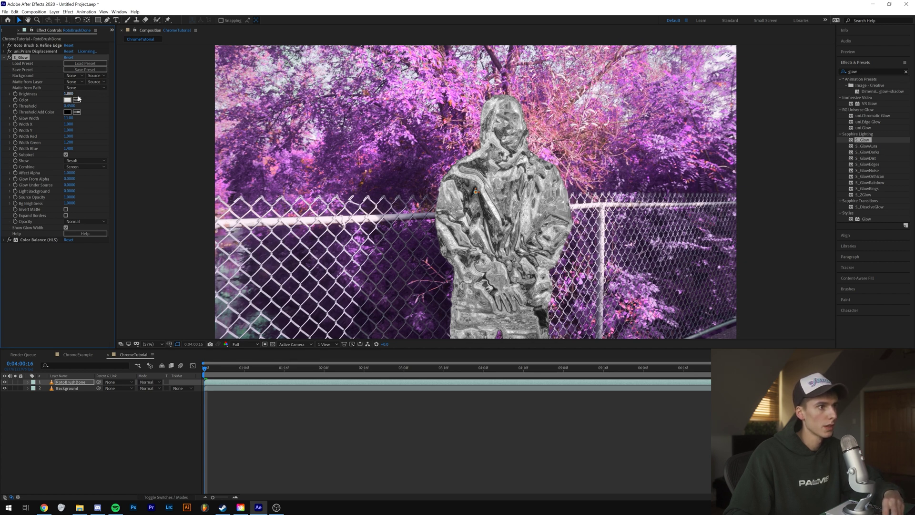
key("Return")
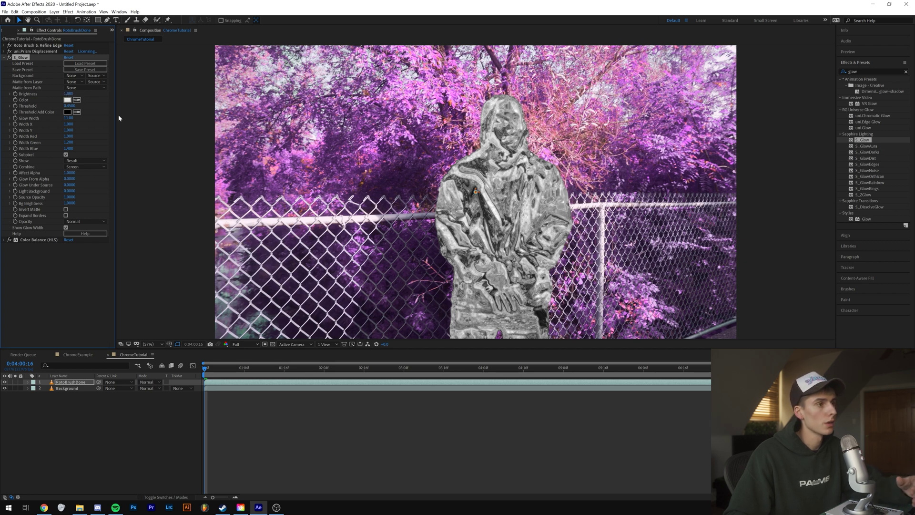
left_click(4, 58)
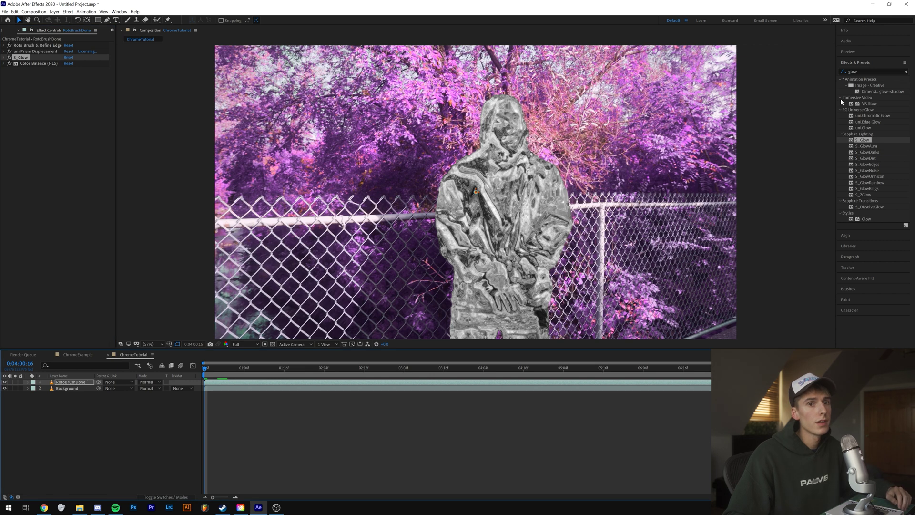
- Apply uni.Chromatic Aberration to the RotoBrushDone layer and place Color Balance (HLS) after it in the effect order
left_click(852, 71)
key("BackSpace")
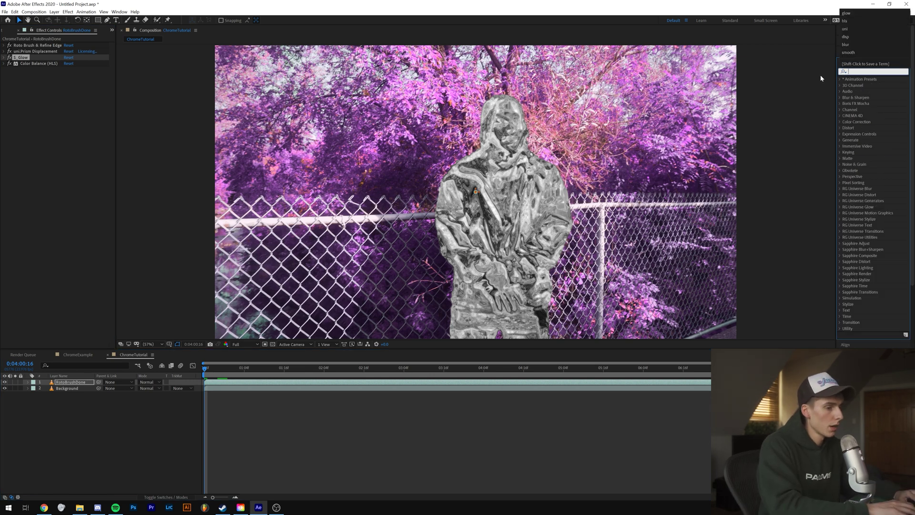
type("crom")
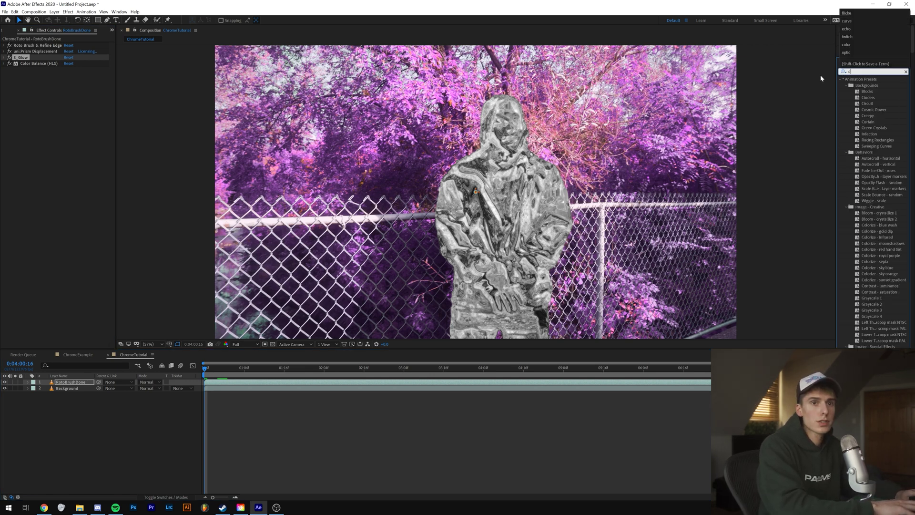
key("BackSpace")
key("BackSpace")
key("BackSpace")
type("hrom")
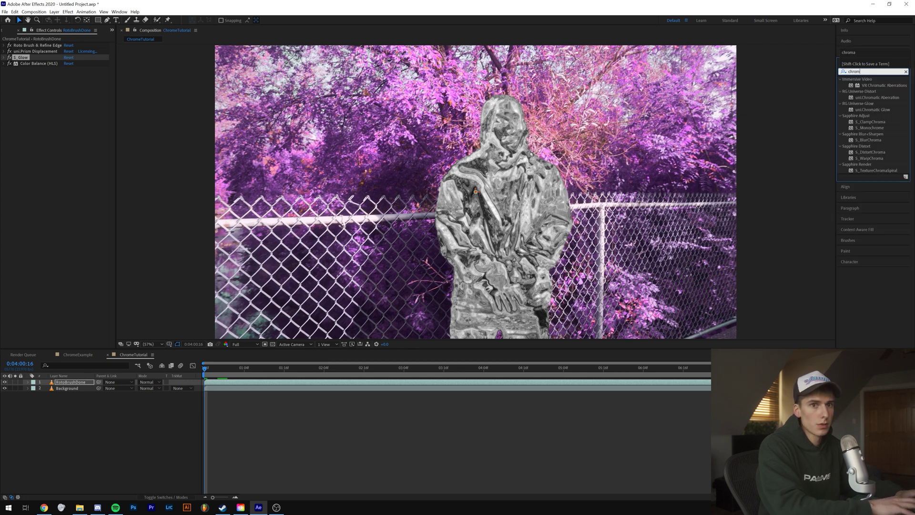
left_click_drag(880, 98, 77, 382)
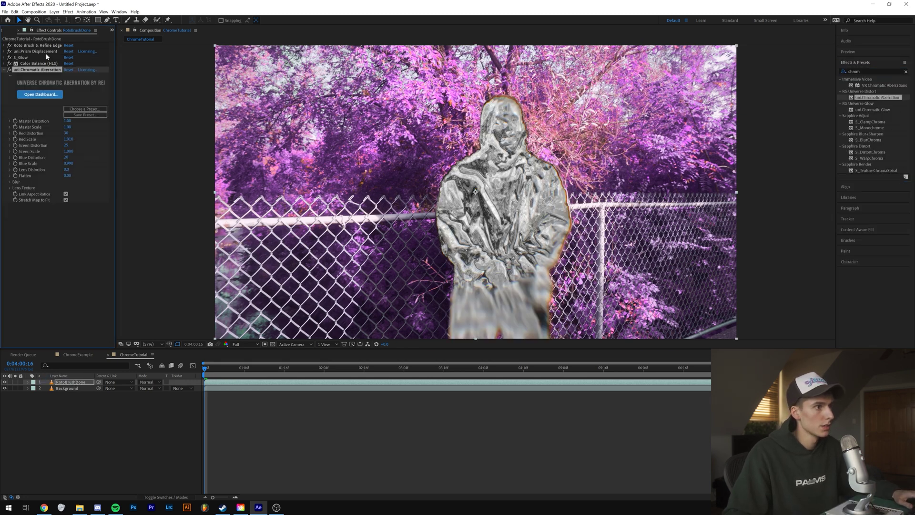
left_click_drag(38, 64, 37, 222)
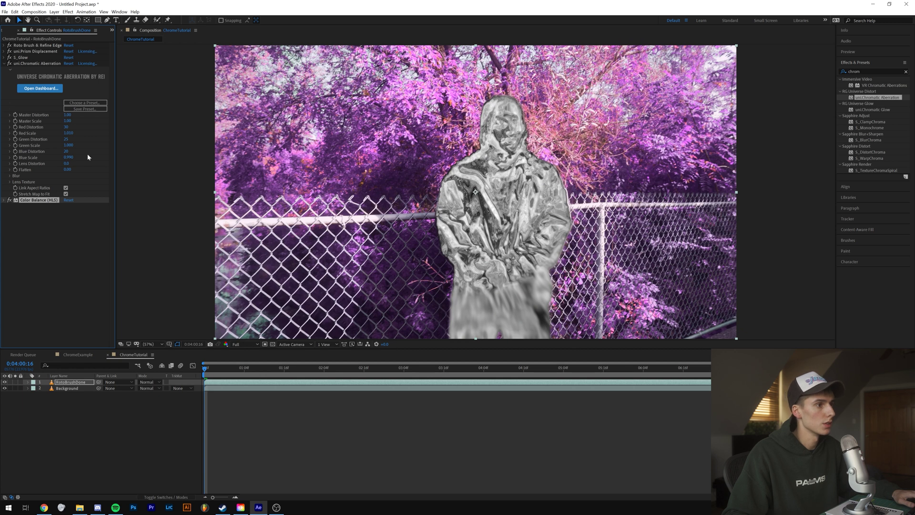
- Try low and high Edge Radius values in Chromatic Aberration's Blur settings, leave it at about 1100 and collapse the effect
left_click(9, 176)
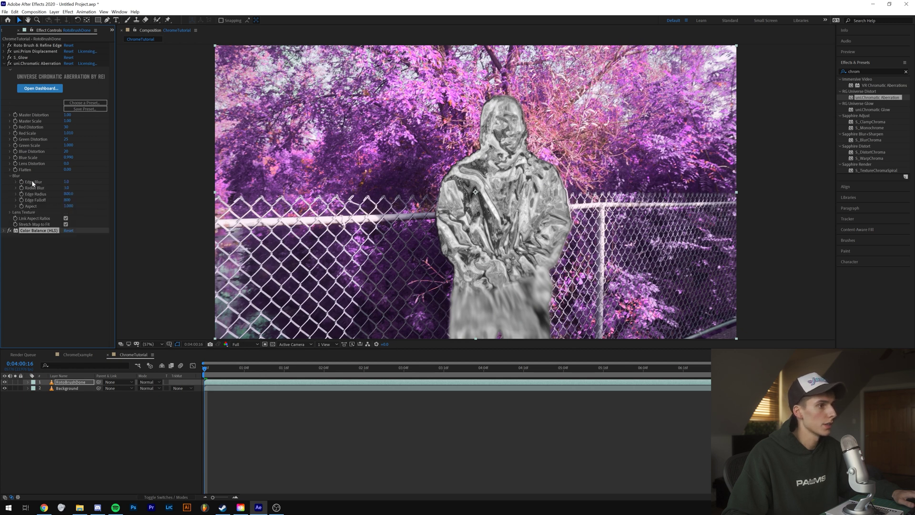
left_click_drag(70, 195, 92, 194)
key("ctrl+z")
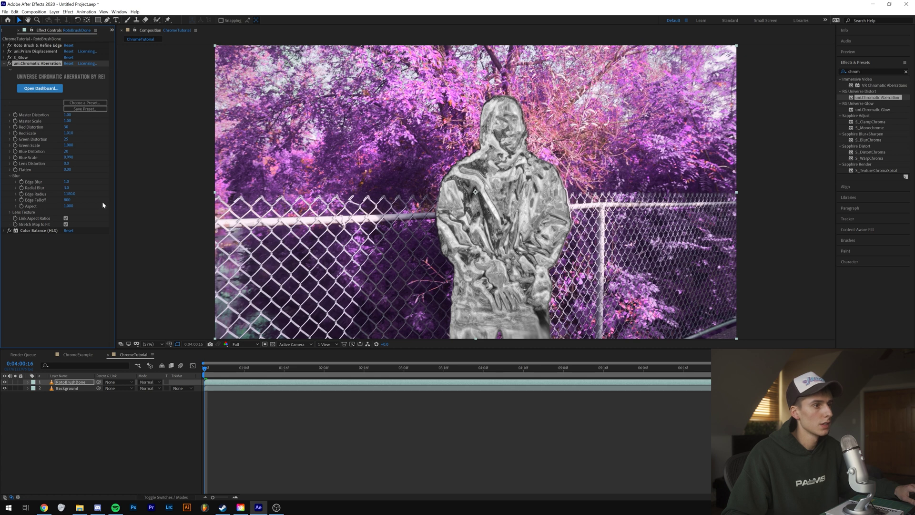
left_click_drag(69, 198, 57, 196)
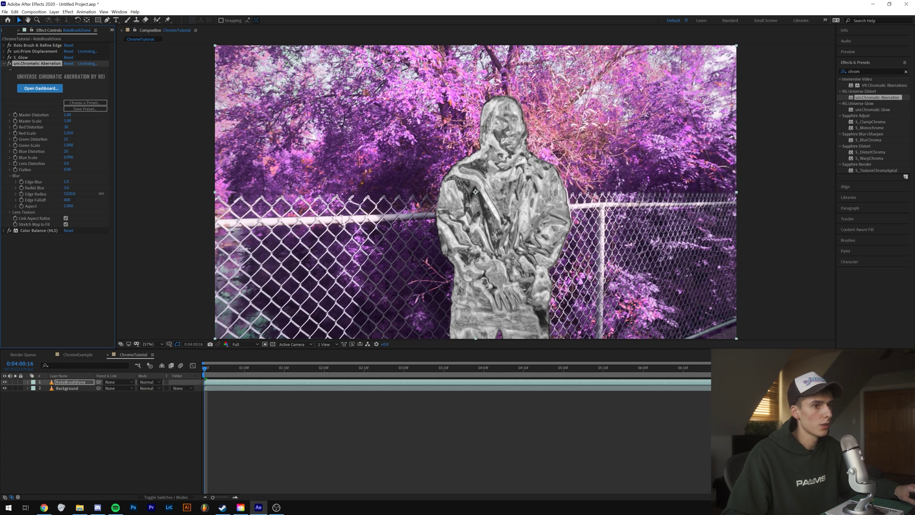
left_click_drag(44, 197, 37, 199)
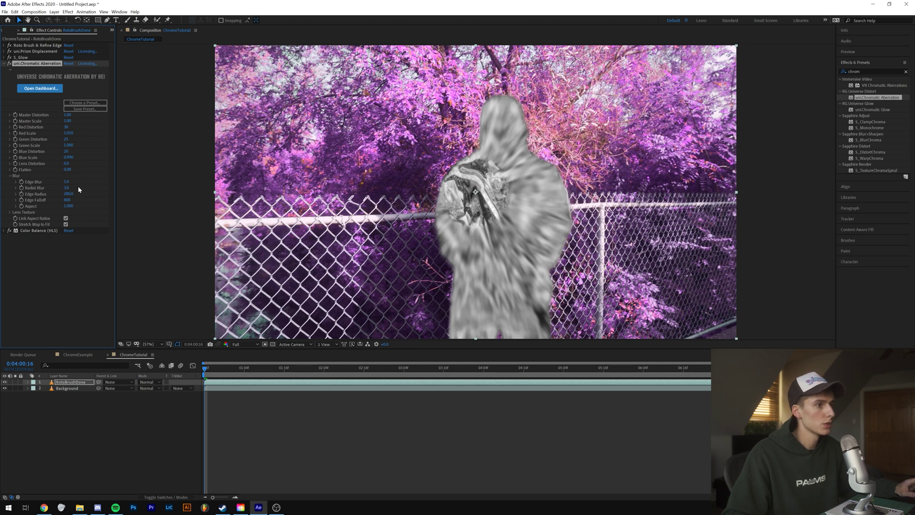
left_click_drag(78, 195, 89, 188)
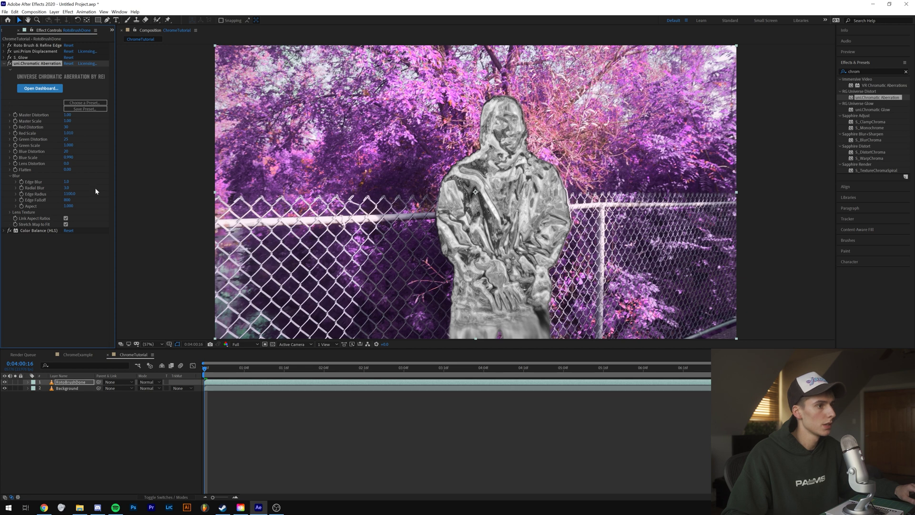
left_click(9, 64)
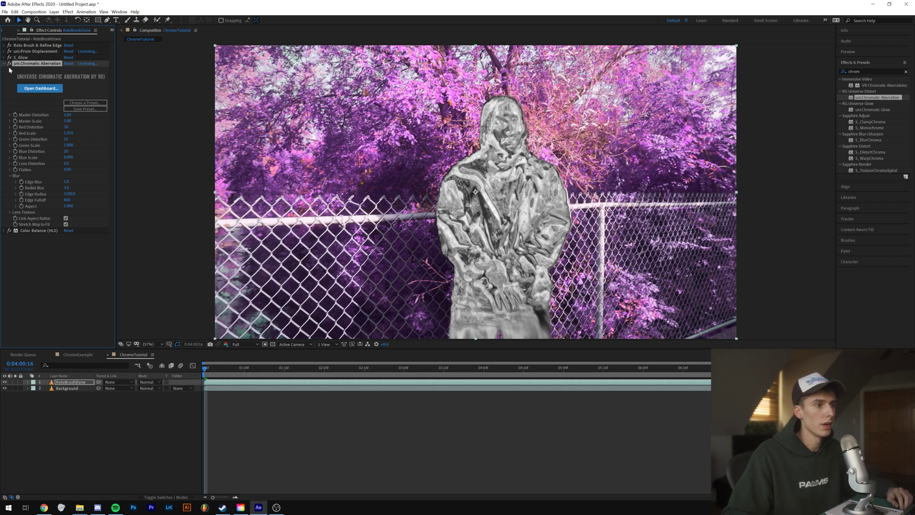
left_click(6, 63)
- Find the Curves color correction effect and apply it to the RotoBrushDone layer
key("ctrl+5")
type("chrome")
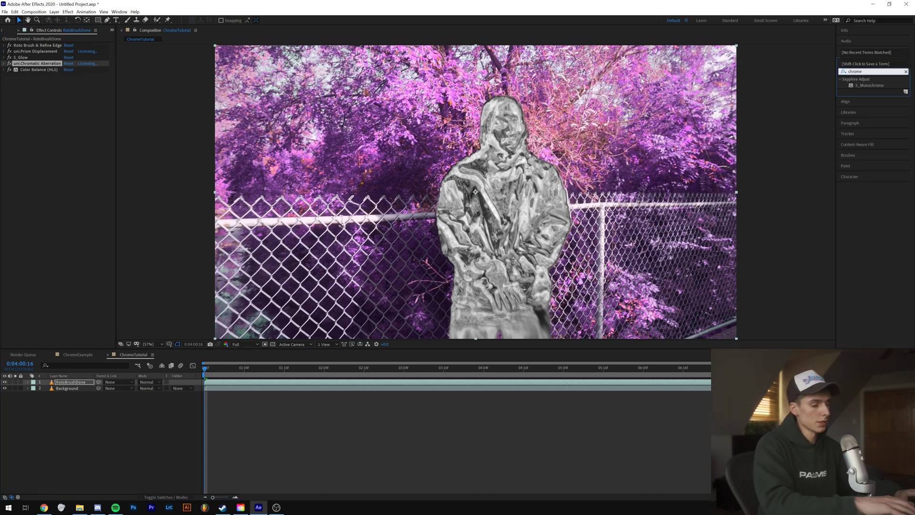
key("BackSpace")
key("BackSpace")
key("BackSpace")
key("BackSpace")
key("BackSpace")
key("BackSpace")
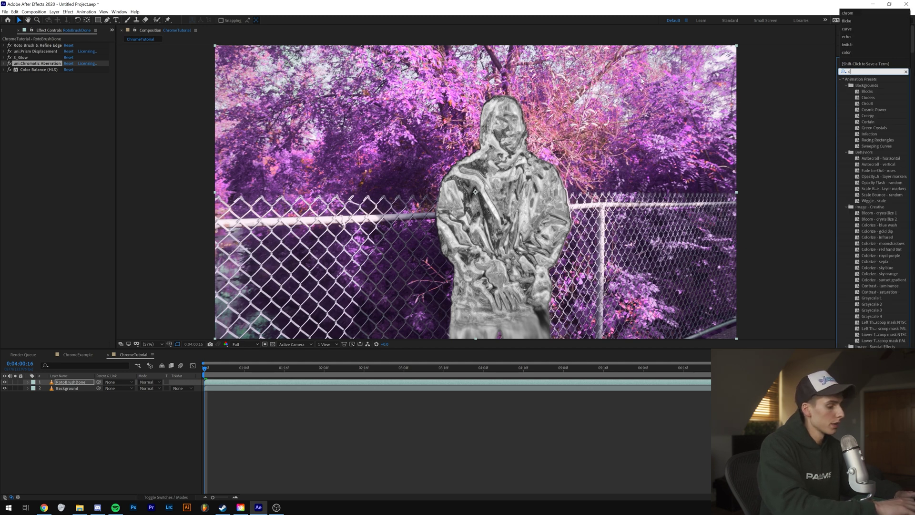
type("curve")
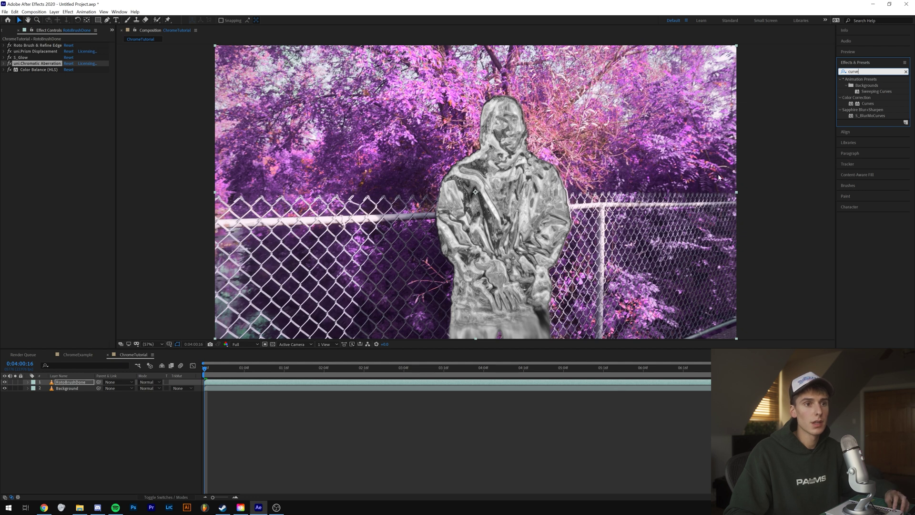
left_click_drag(867, 103, 240, 381)
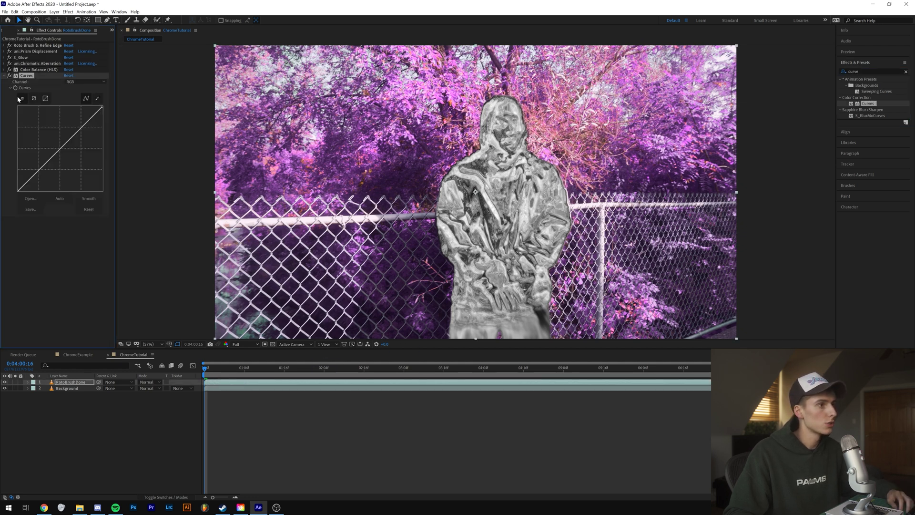
- Raise the midpoints of the Red and Blue channel curves slightly to tint the chrome figure
left_click(69, 82)
left_click(81, 89)
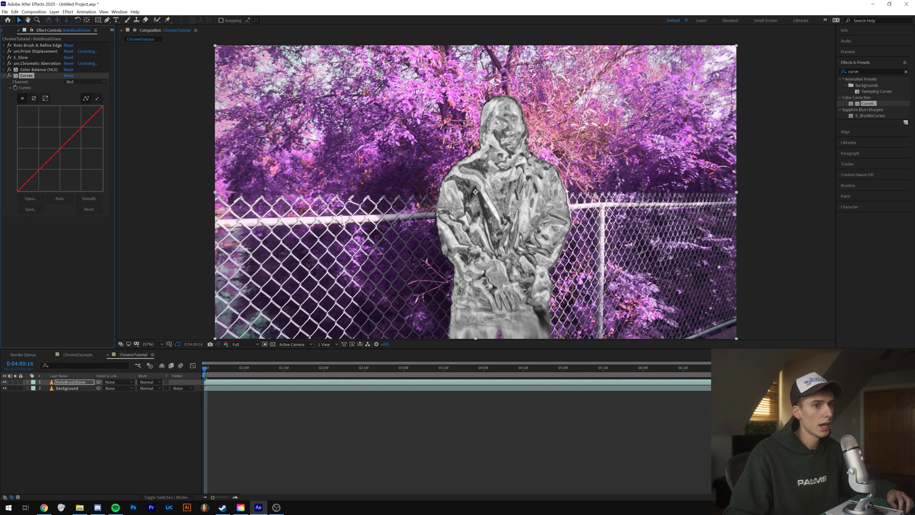
left_click_drag(60, 147, 58, 148)
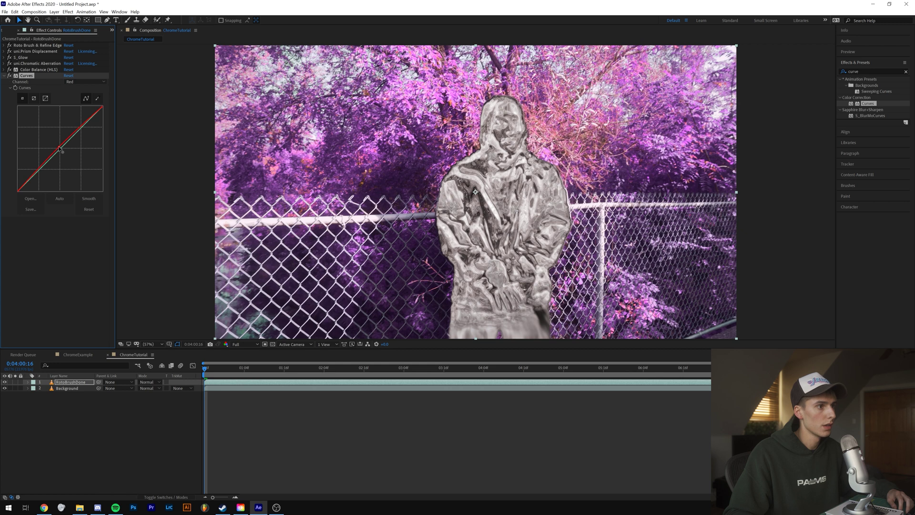
left_click(72, 82)
left_click(72, 109)
left_click_drag(59, 150, 59, 147)
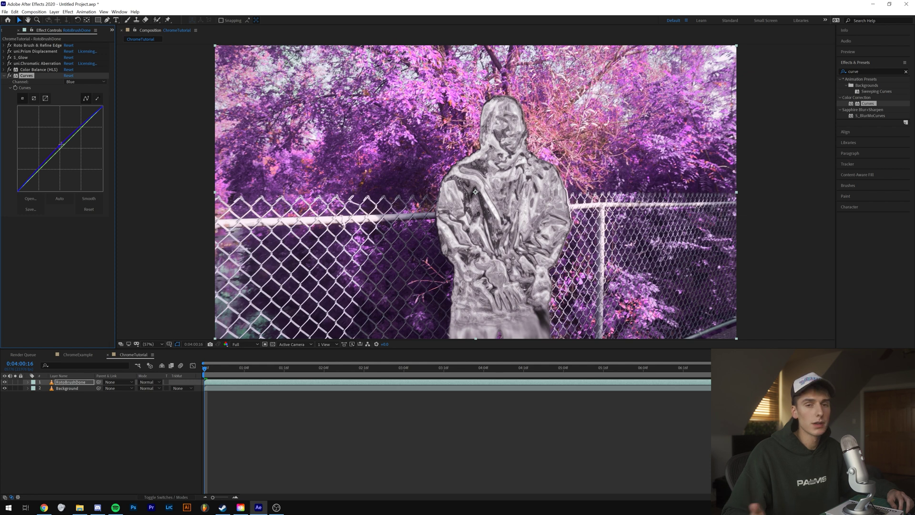
left_click(72, 82)
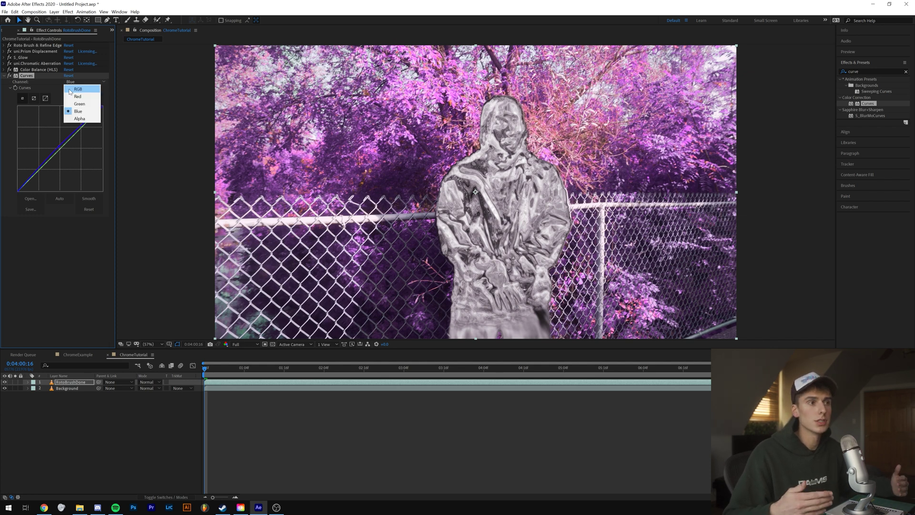
left_click(609, 221)
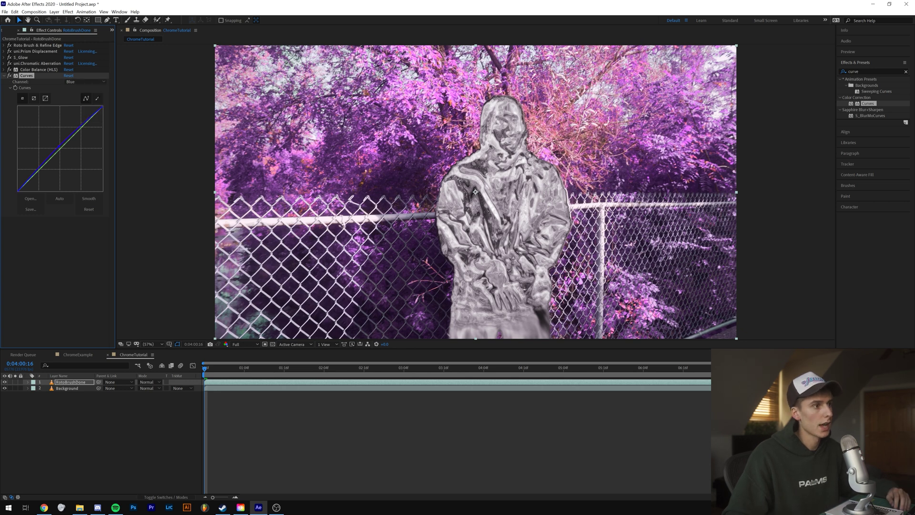
- Collapse the Curves settings and preview the composition from its start
left_click(3, 76)
mouse_move(205, 369)
left_mouse_down()
mouse_move(217, 372)
mouse_move(197, 374)
left_mouse_up()
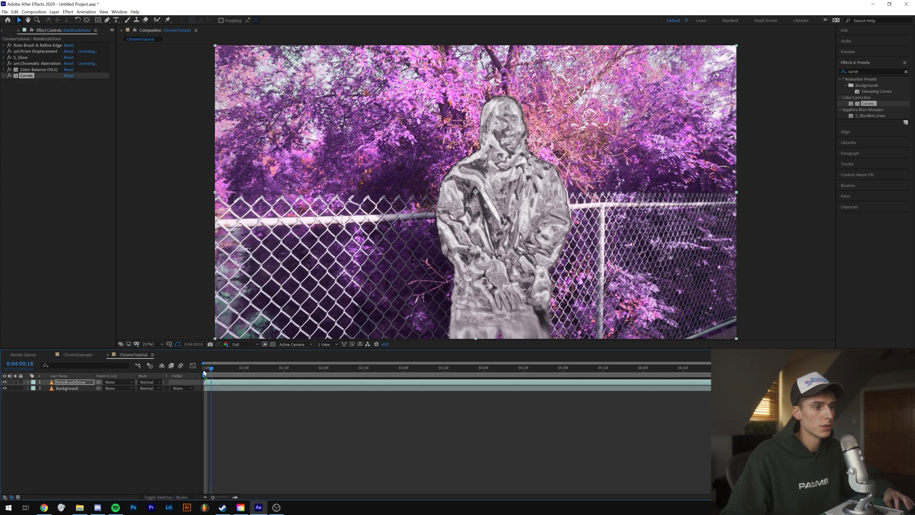
key("space")
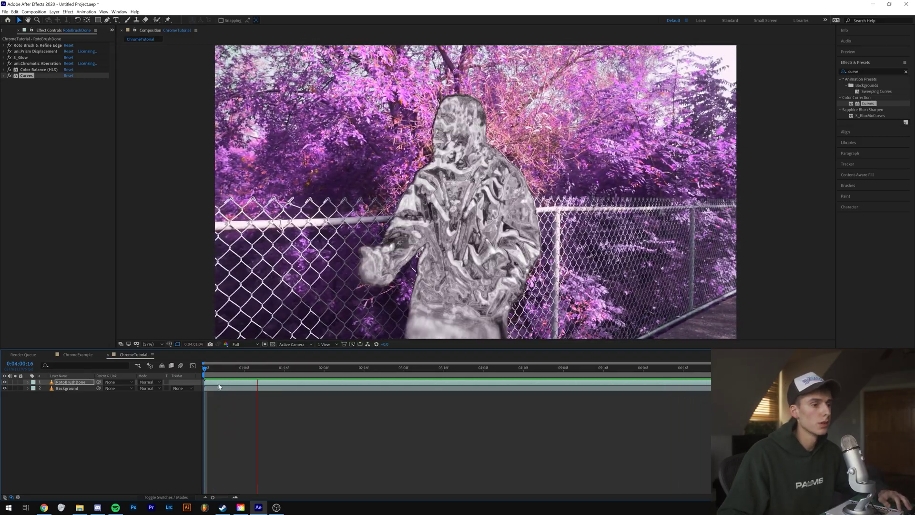
- Search the effects for "disp" and apply Displacement Map to the RotoBrushDone layer
key("space")
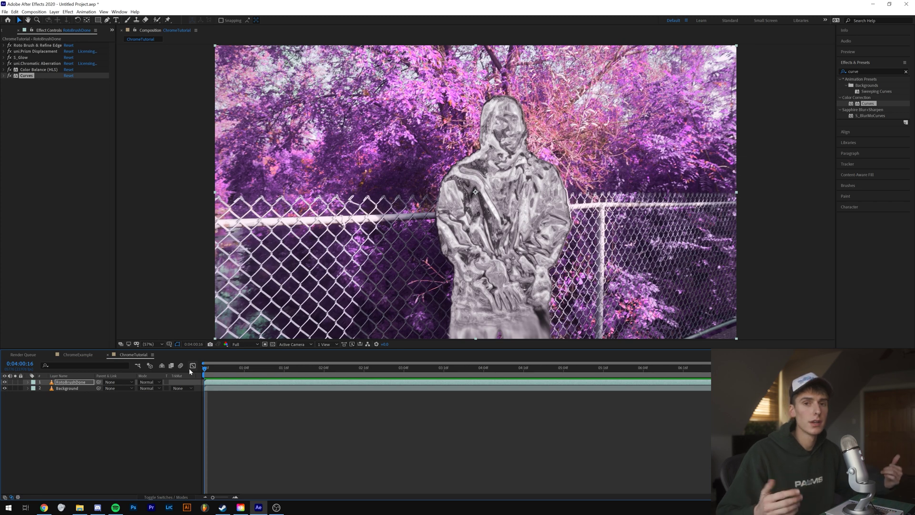
mouse_move(203, 372)
left_mouse_down()
mouse_move(341, 371)
mouse_move(208, 370)
left_mouse_up()
left_click(906, 72)
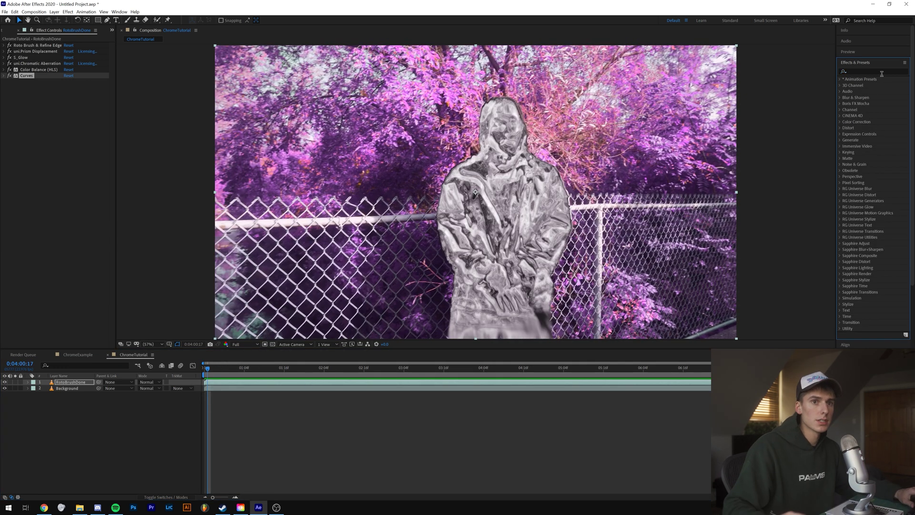
left_click(881, 71)
type("disp")
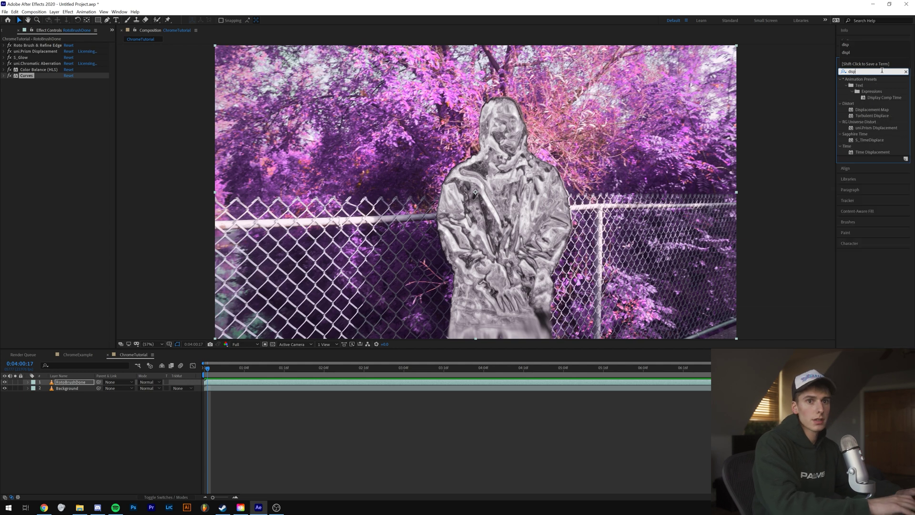
left_click_drag(872, 110, 233, 380)
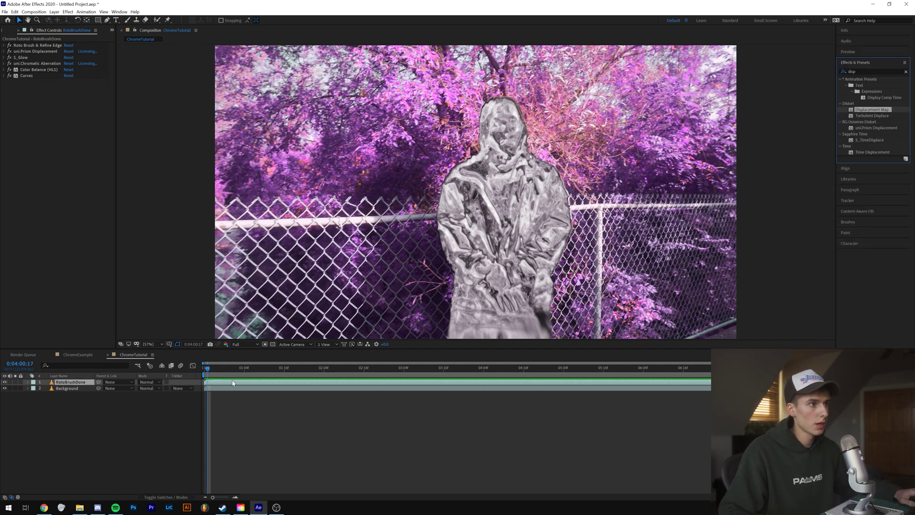
- Reveal the Displacement Map properties under the RotoBrushDone layer in the timeline and return to the composition's first frame
left_click(67, 100)
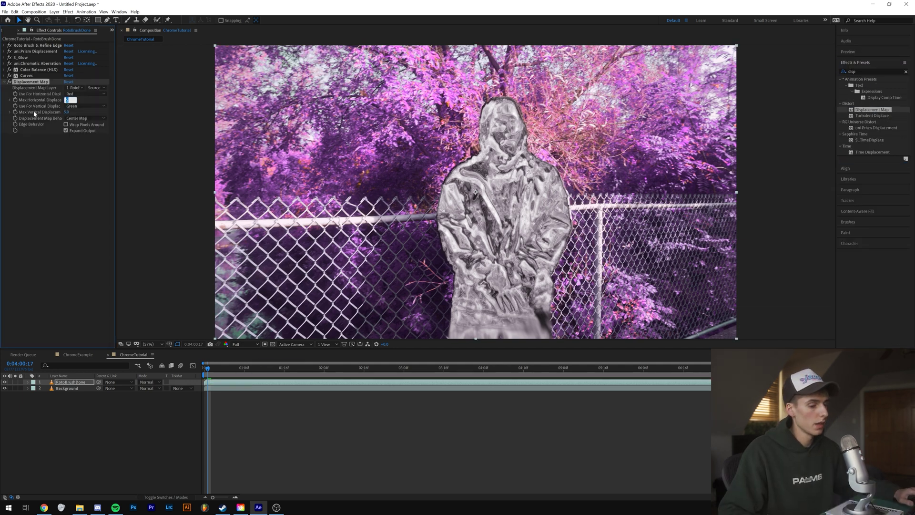
left_click(28, 383)
left_click(35, 389)
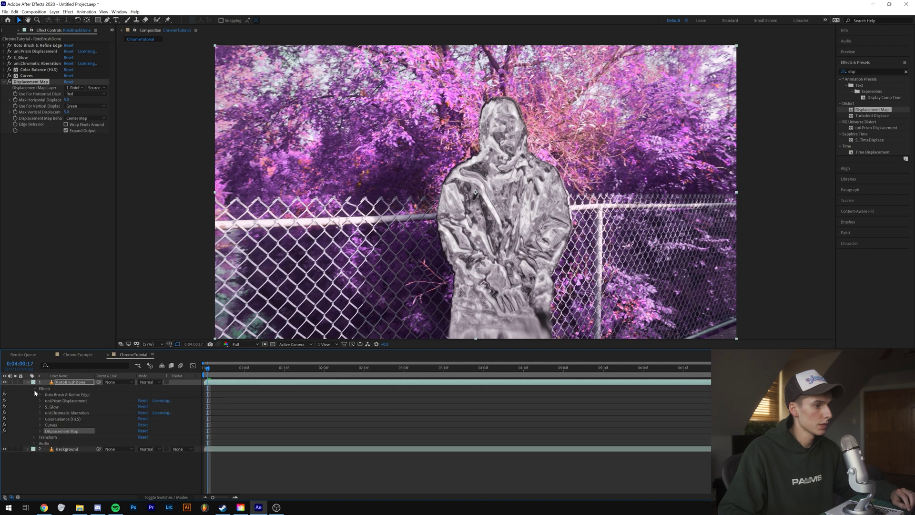
left_click(40, 431)
scroll(215, 424, "down", 1)
key("Page_Up")
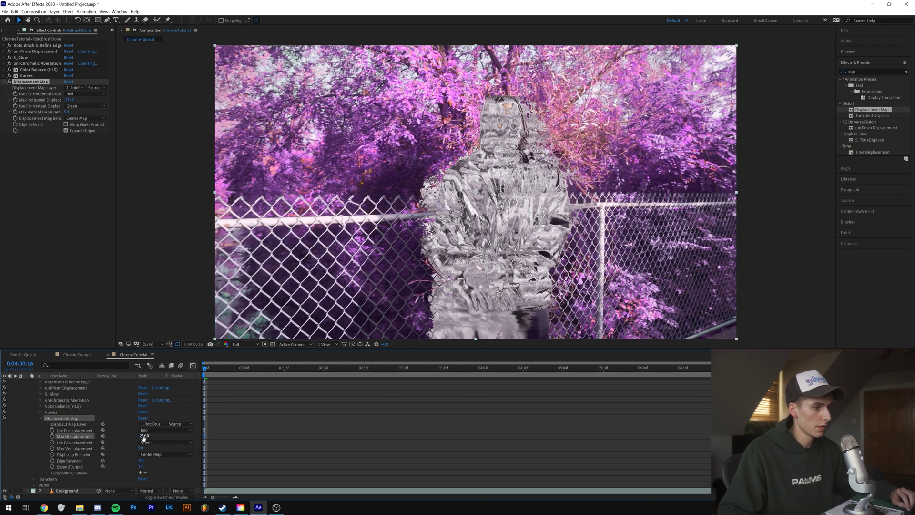
- Set the Displacement Map's Max Horizontal Displacement to 0 and try out a different Max Vertical Displacement
left_click(142, 436)
type("0")
left_click(148, 448)
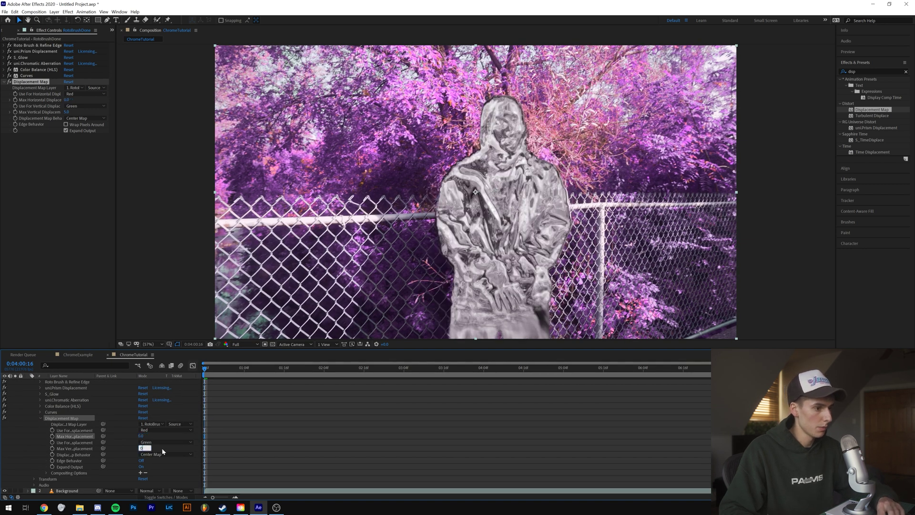
left_click_drag(141, 448, 317, 403)
key("ctrl+z")
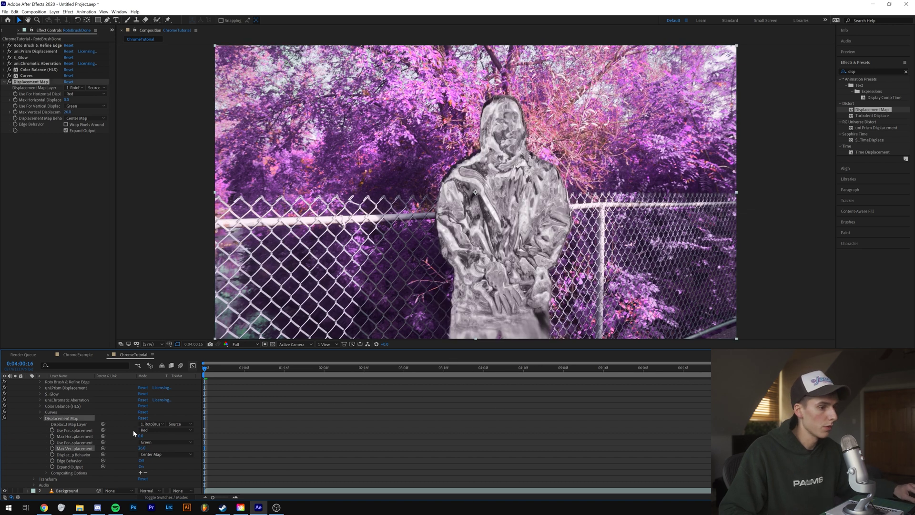
- Start keyframing Max Vertical Displacement at the first frame and raise its value to about 3000
left_click(52, 448)
left_click_drag(141, 448, 913, 302)
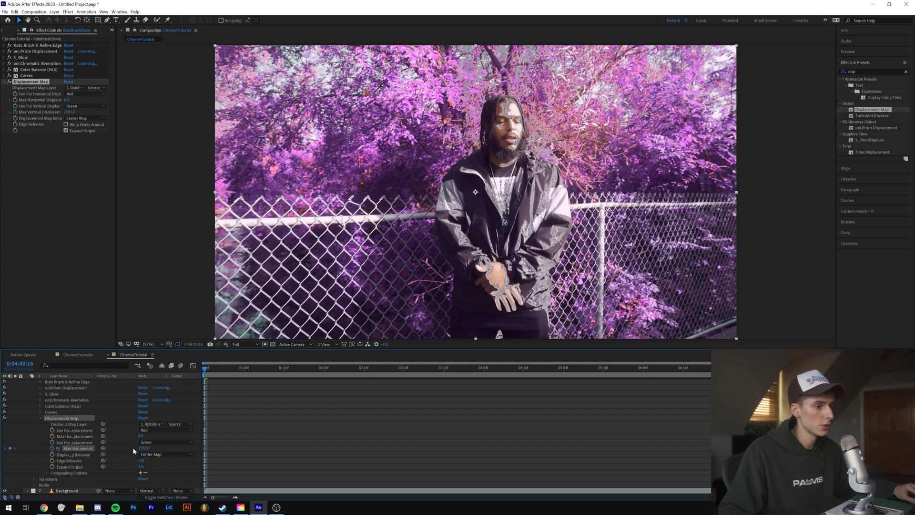
left_click_drag(357, 440, 428, 439)
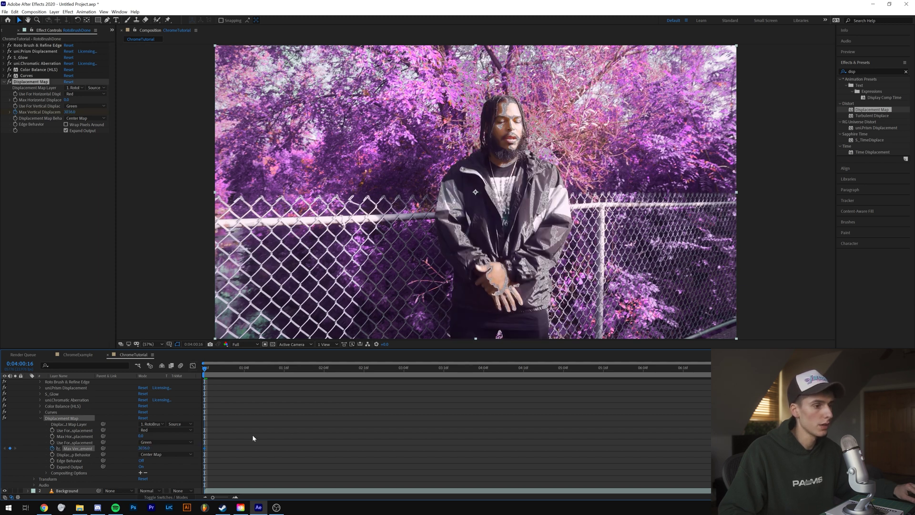
- Try Blue, Luminance, Lightness, Full and Half as the vertical displacement source, and settle on Red
left_click(164, 442)
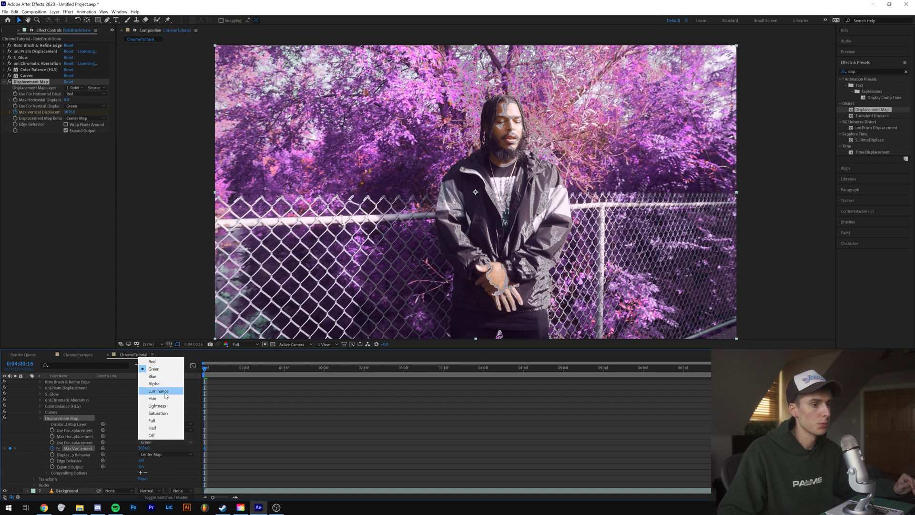
left_click(159, 376)
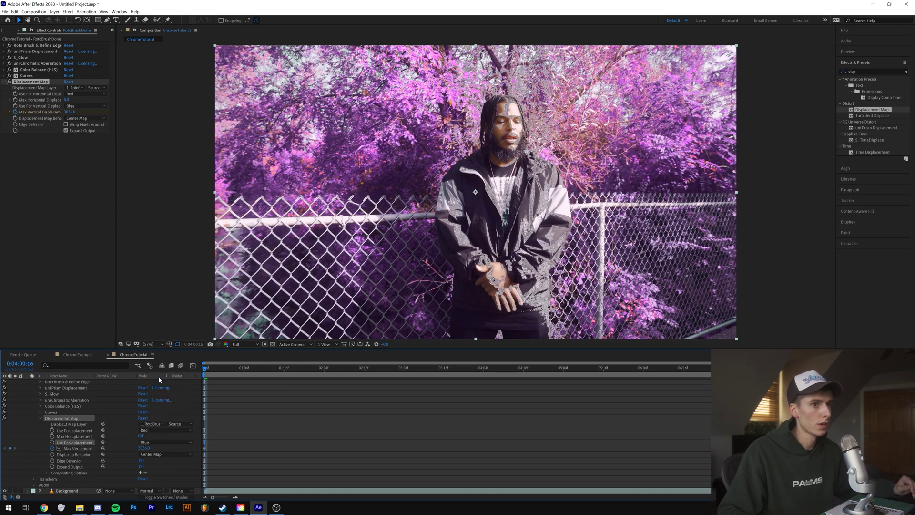
left_click(164, 441)
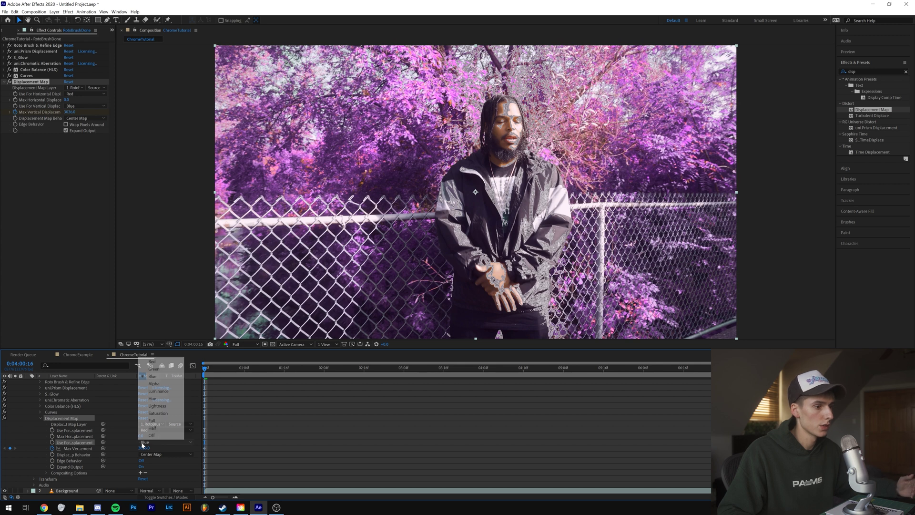
left_click(157, 391)
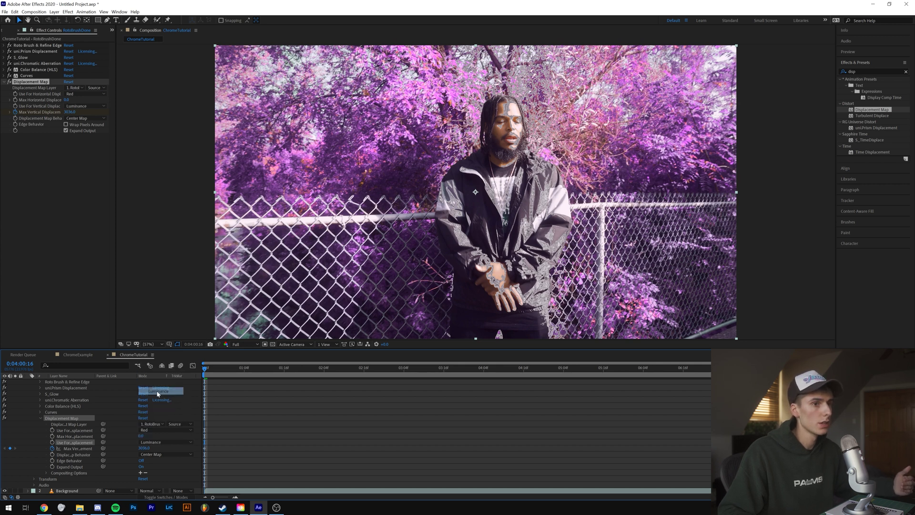
left_click(158, 442)
left_click(157, 404)
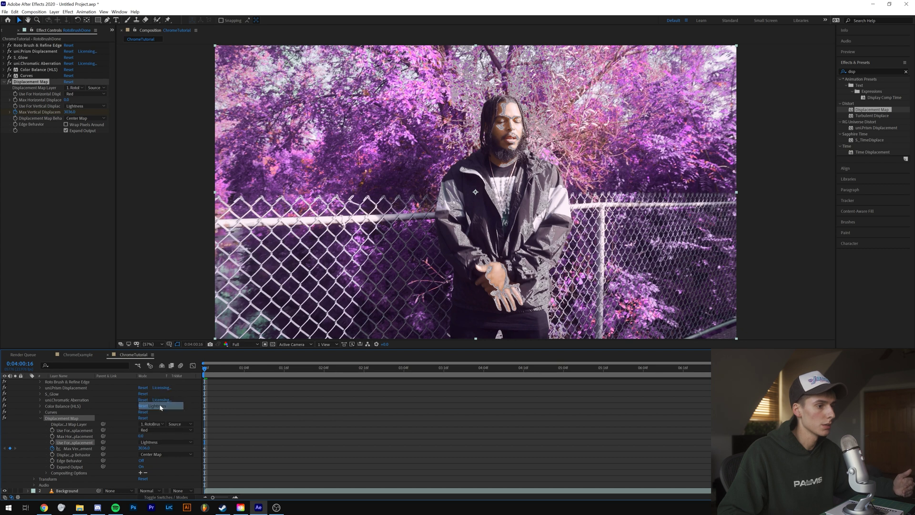
left_click(149, 443)
left_click(157, 421)
left_click(157, 440)
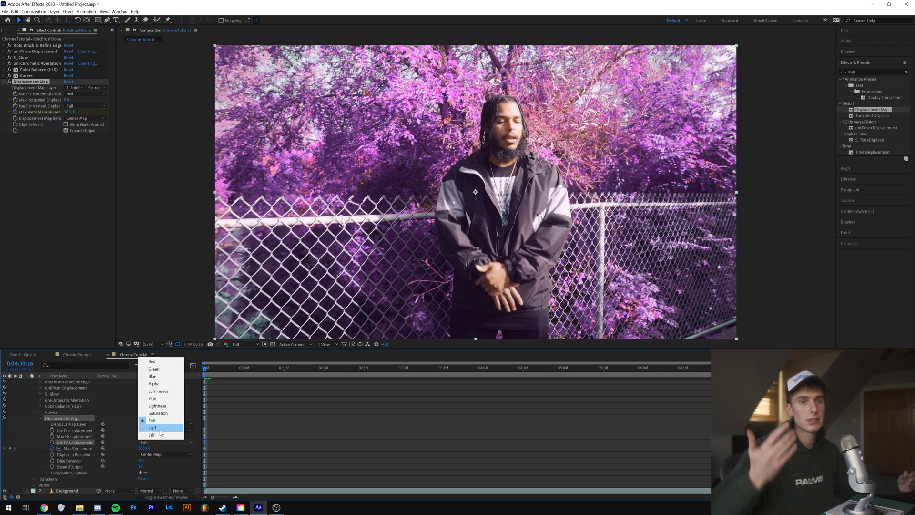
left_click(157, 427)
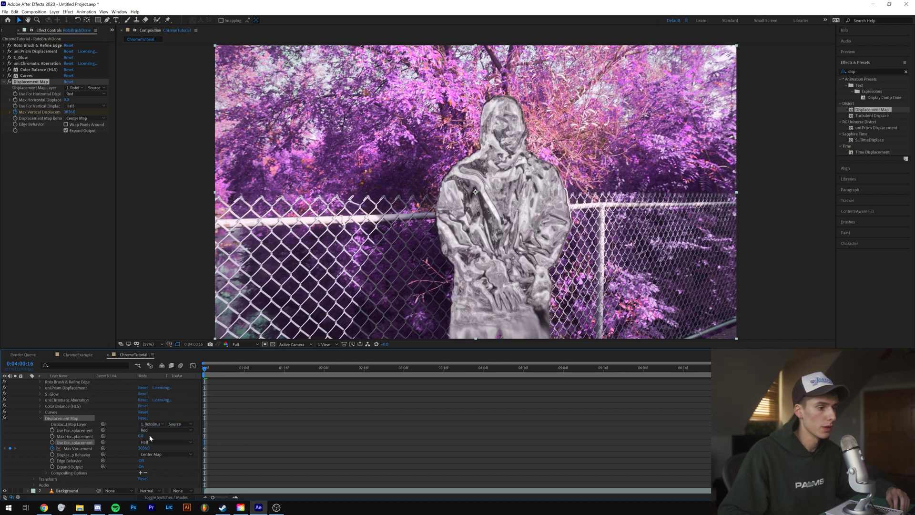
left_click(146, 442)
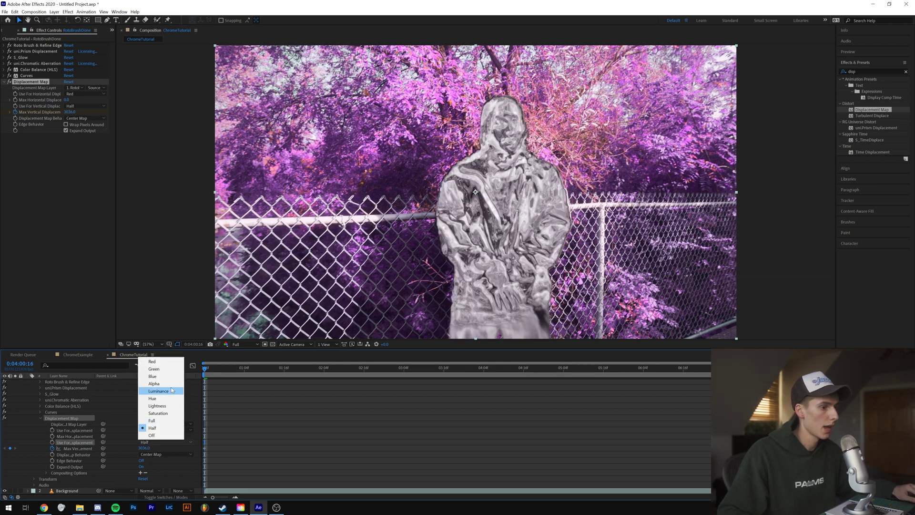
left_click(162, 364)
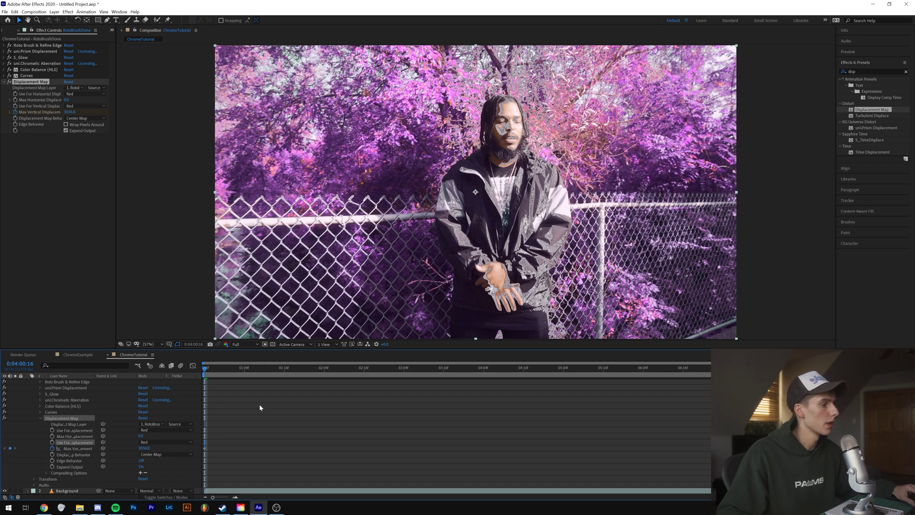
- Keyframe Max Vertical Displacement at 0 at 0:04:01:02, turn on Wrap Pixels Around and scrub through the transition
left_click(864, 53)
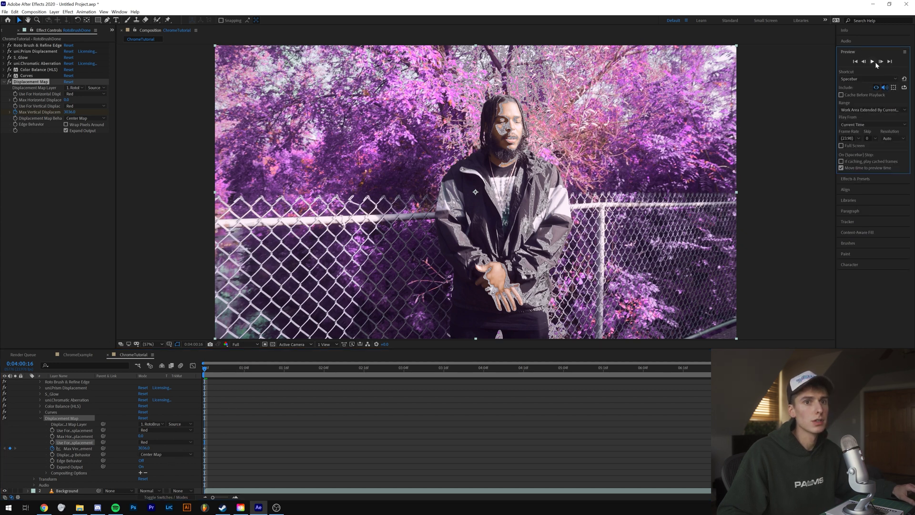
left_click(881, 63, "shift")
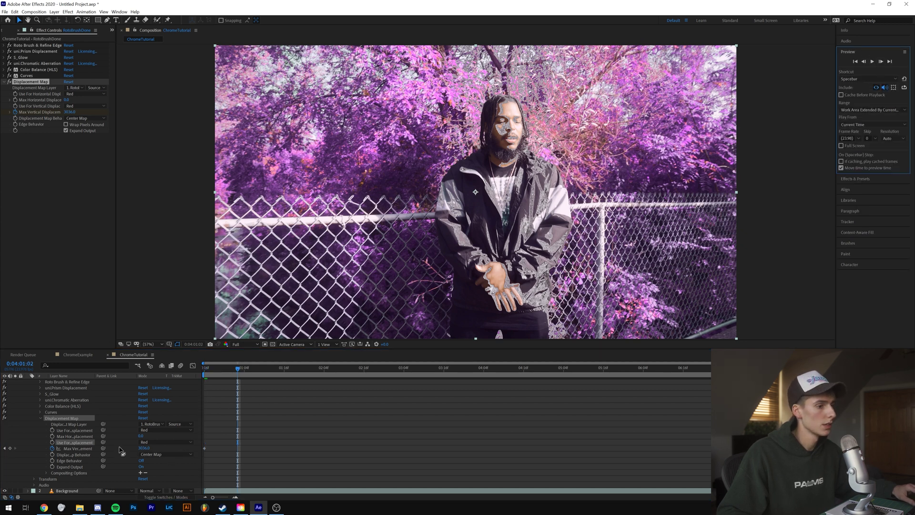
left_click(144, 448)
type("0")
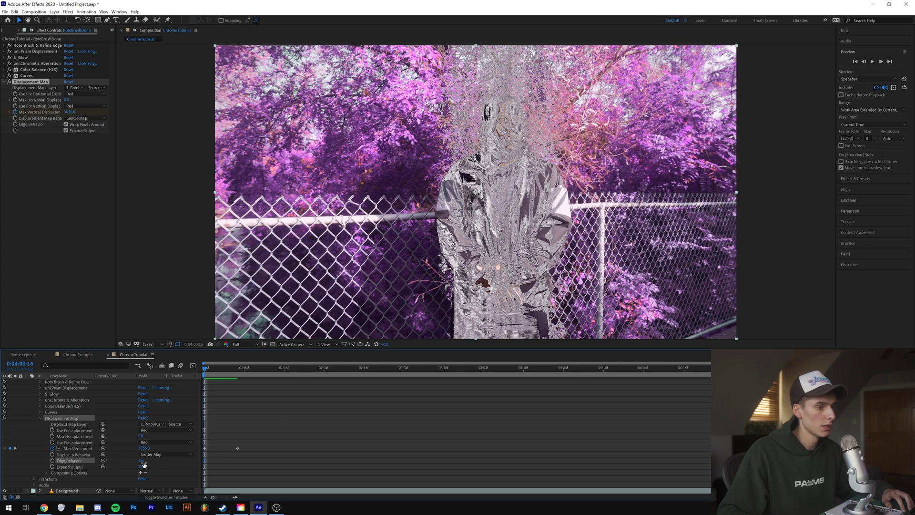
left_click_drag(206, 370, 237, 377)
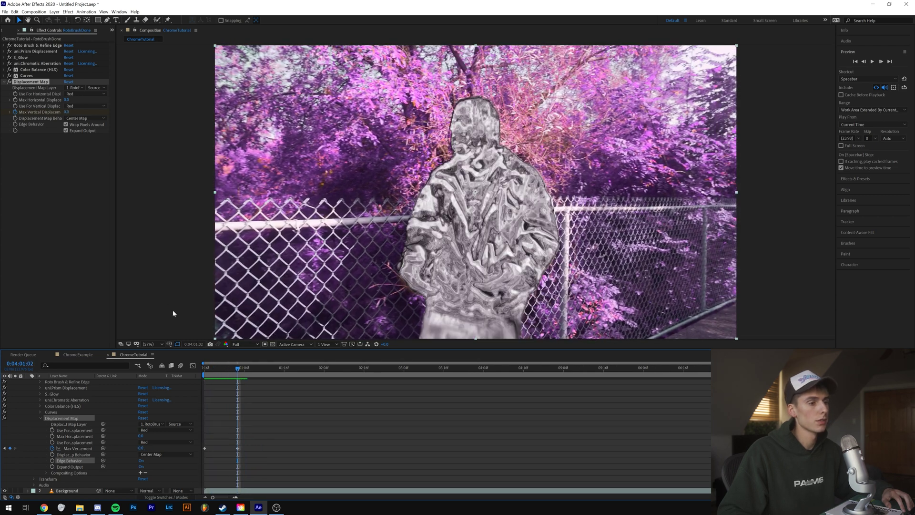
- Open the ChromeExample composition and save the project on the Desktop as chrome
left_click(87, 354)
key("ctrl+s")
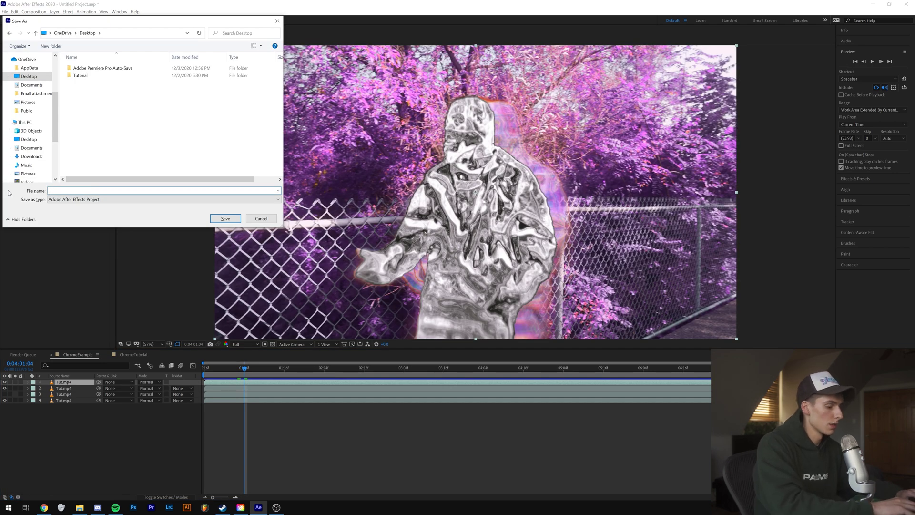
type("chrome")
key("Return")
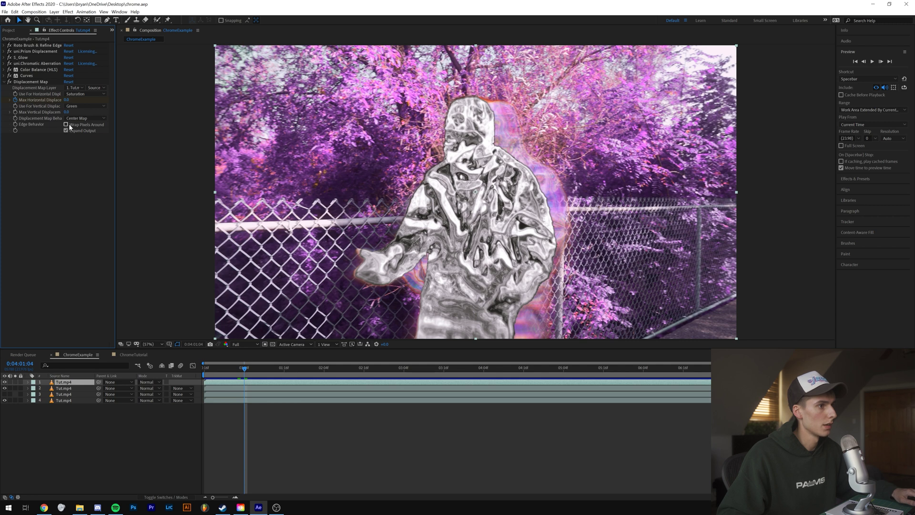
- Collapse the Displacement Map settings in ChromeExample, then return to ChromeTutorial and preview it from its start
left_click(4, 82)
left_click(138, 354)
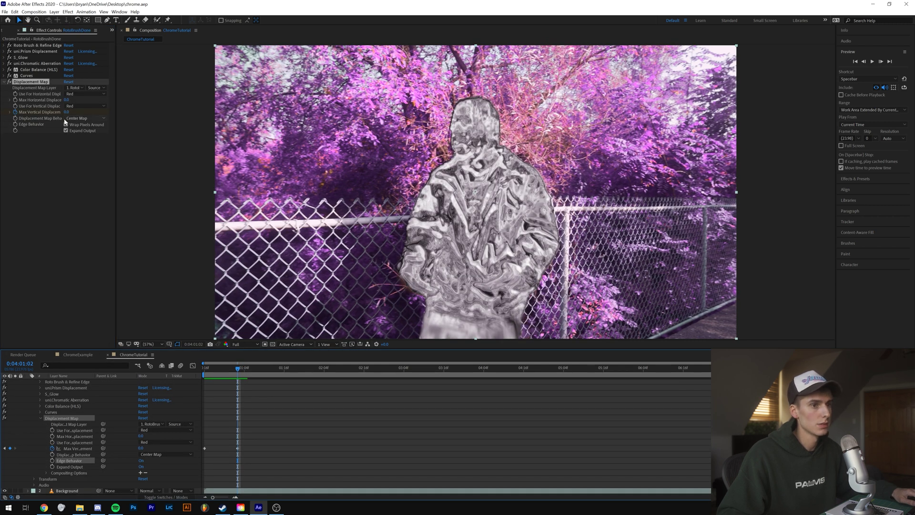
left_click_drag(237, 369, 182, 375)
key("space")
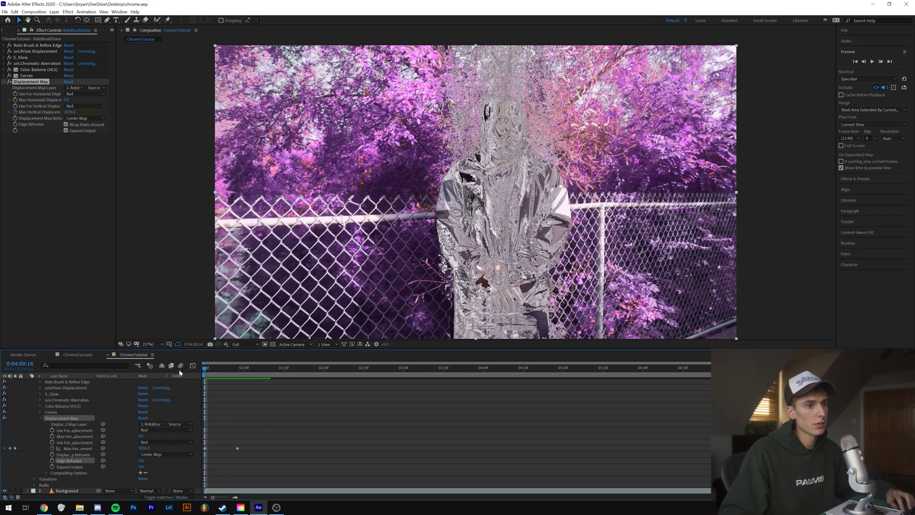
- Switch to Chrome, watch part of the Aries - RACECAR video on YouTube as a reference, and return to After Effects
left_click(44, 507)
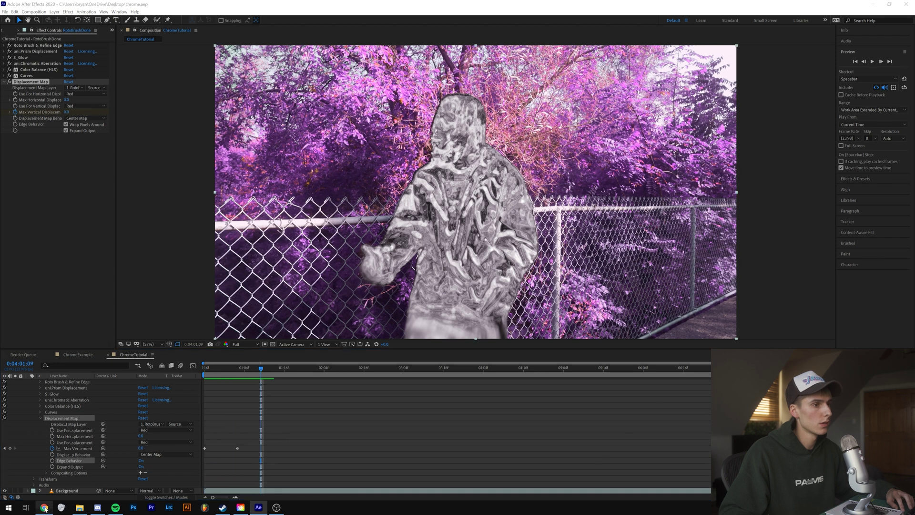
left_click(156, 296)
left_click(245, 227)
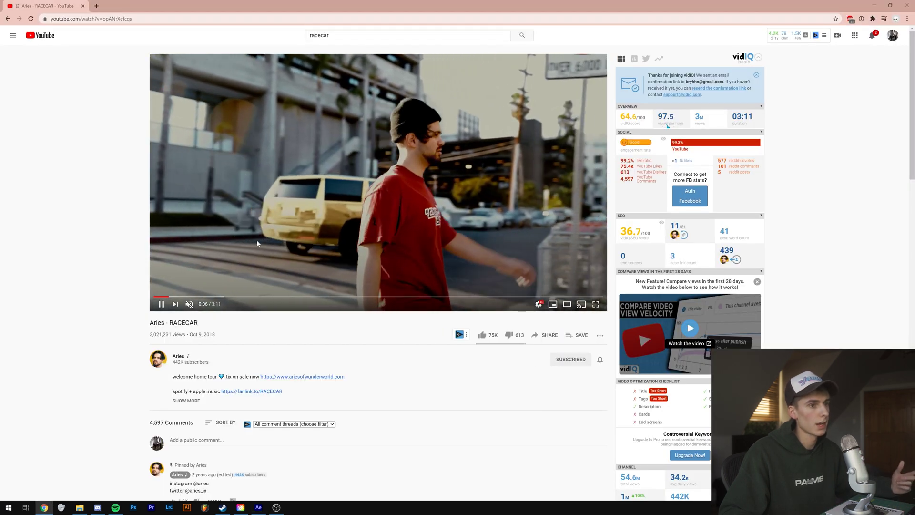
left_click(253, 241)
key("alt+Tab")
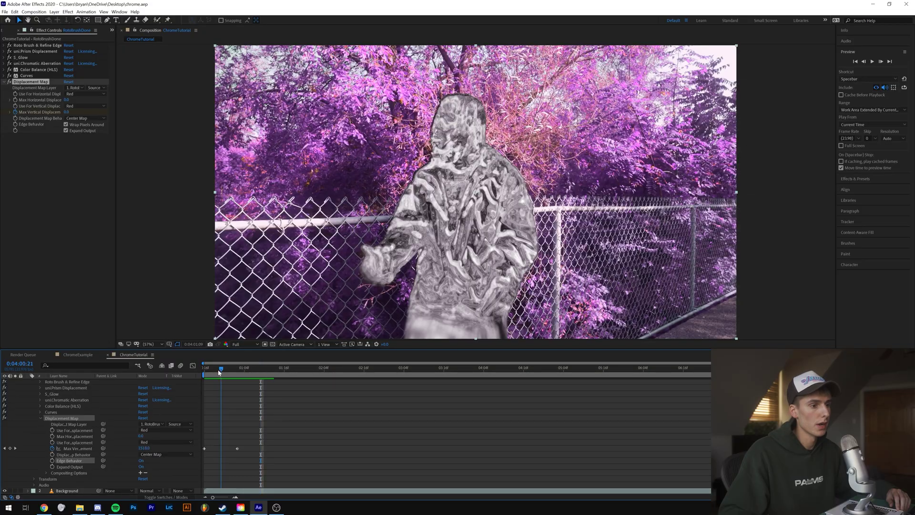
- Preview the displacement transition in ChromeTutorial again from the first frame and collapse the RotoBrushDone layer's properties
left_click_drag(219, 372, 205, 372)
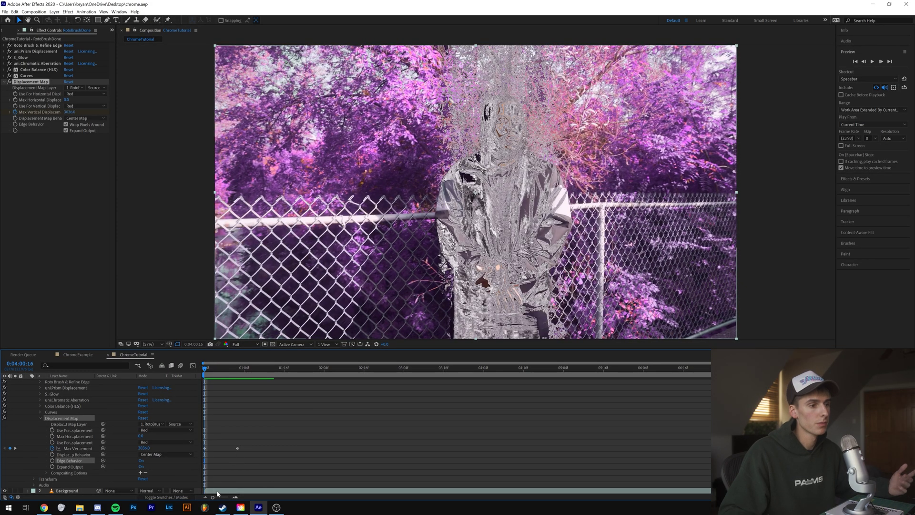
key("space")
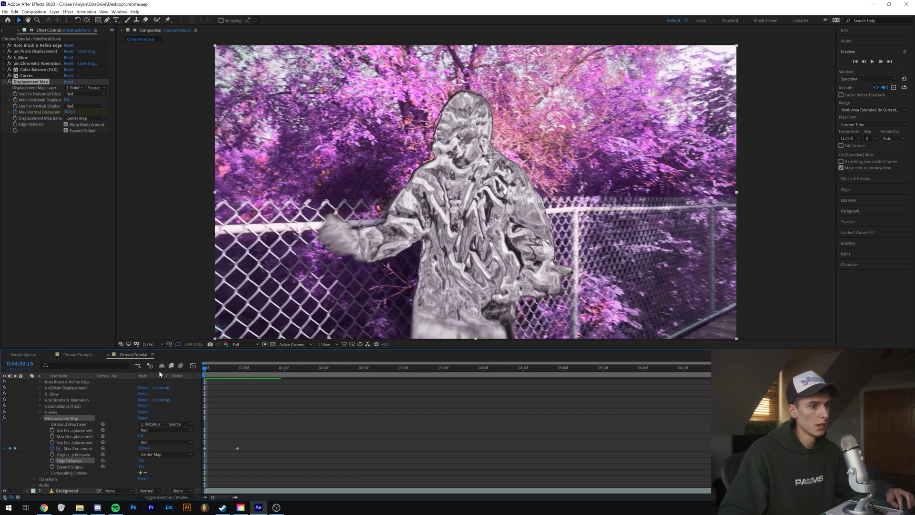
key("space")
key("space")
key("space")
scroll(71, 400, "up", 3)
left_click(29, 382)
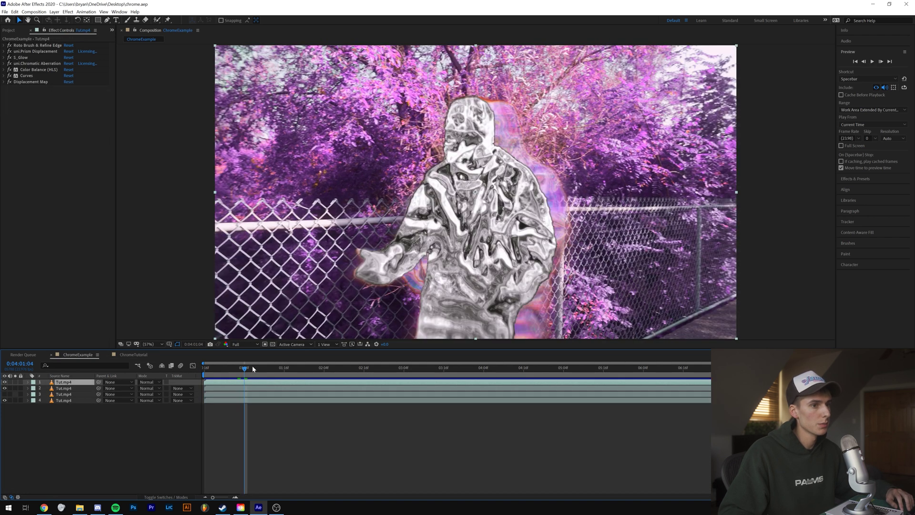
- Open the ChromeExample composition and preview its finished chrome effect from the start
left_click(78, 355)
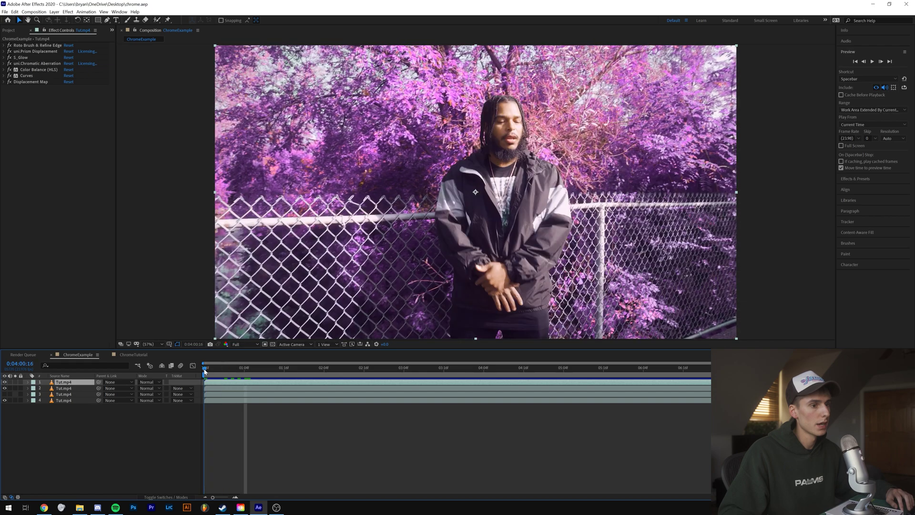
key("space")
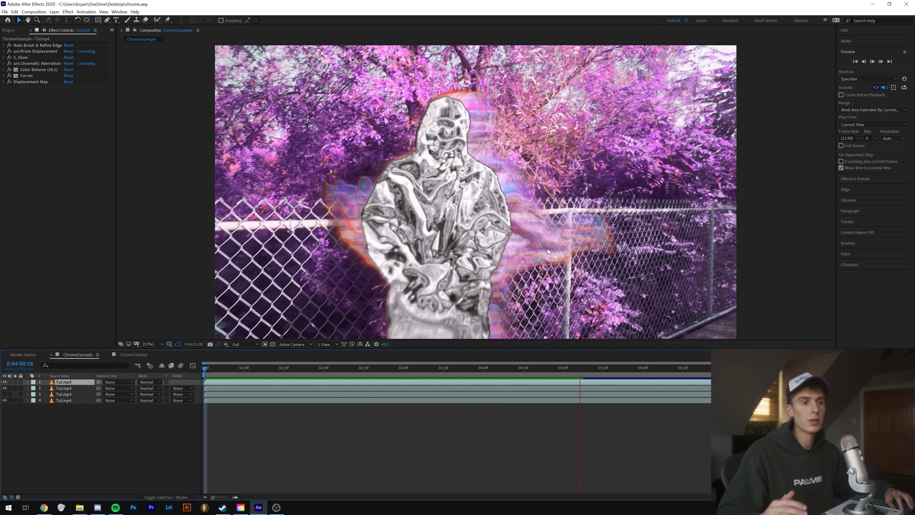
- Duplicate the RotoBrushDone layer in ChromeTutorial and rename the copy "toplayer"
left_click(131, 355)
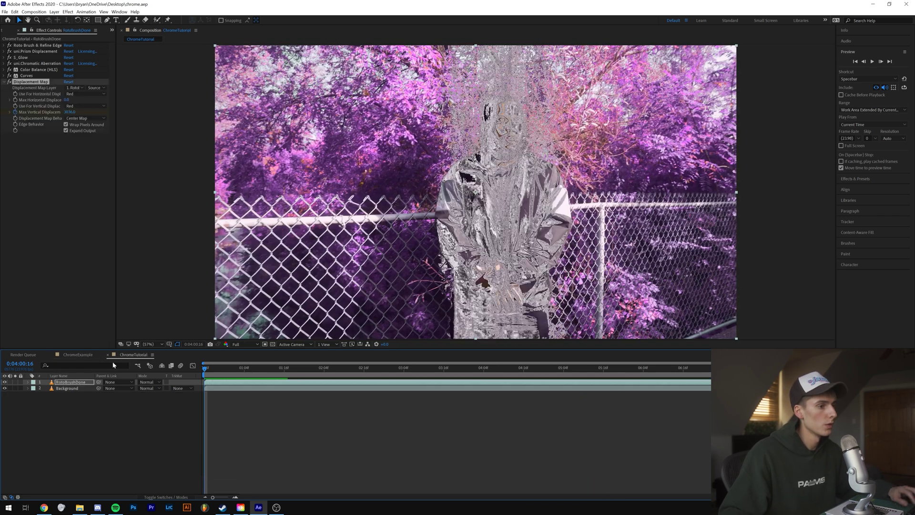
left_click(68, 385)
key("ctrl+d")
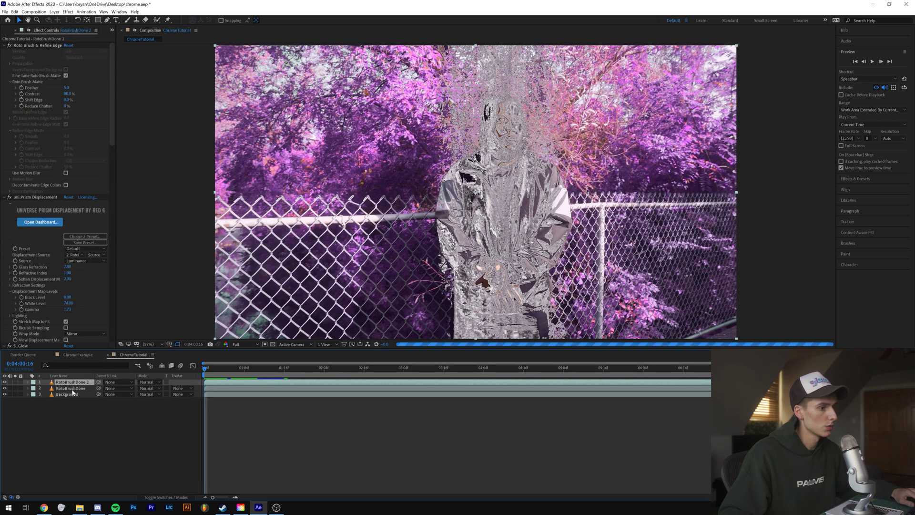
double_click(87, 382)
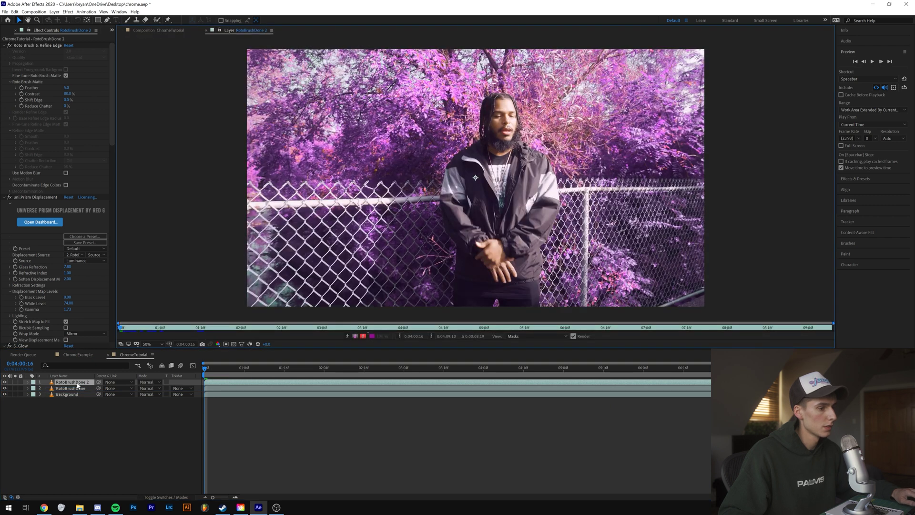
type("toplayer")
key("Return")
- Rename the original RotoBrushDone layer as "ghost"
left_click(61, 390)
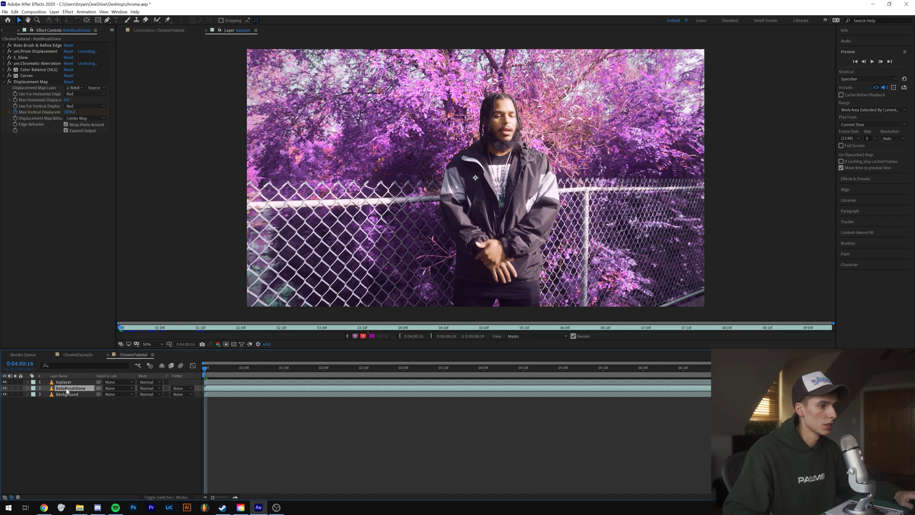
right_click(67, 391)
left_click(82, 377)
key("Return")
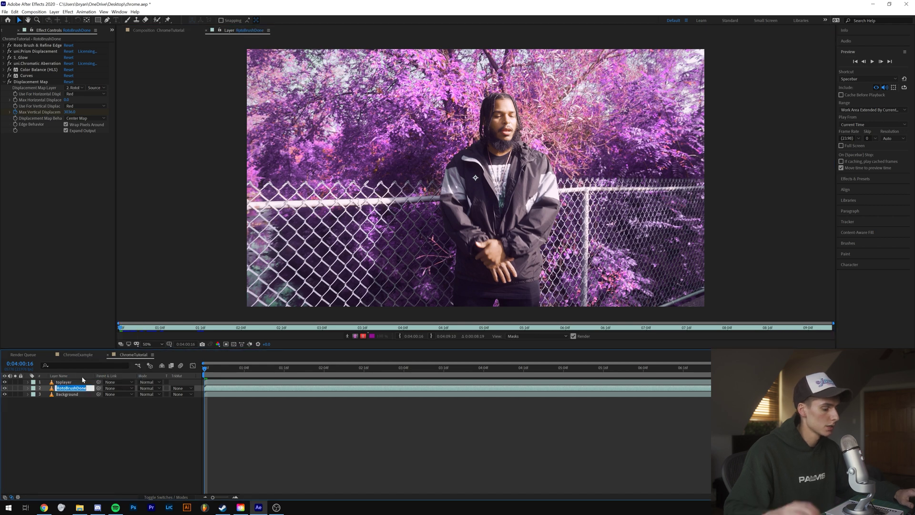
type("ghost")
key("Return")
- Find the Echo effect, apply it to the ghost layer, and go to 0:04:01:02 in ChromeTutorial to see it
left_click(868, 183)
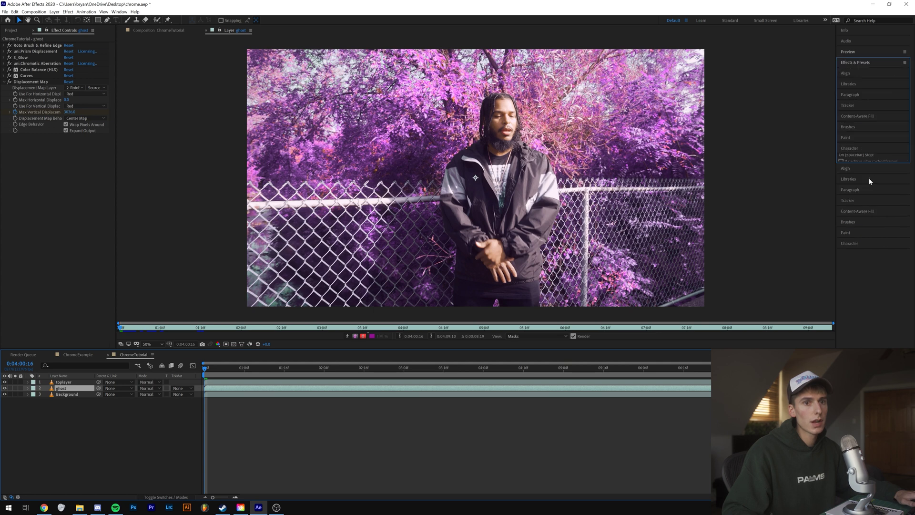
left_click(874, 72)
type("echo")
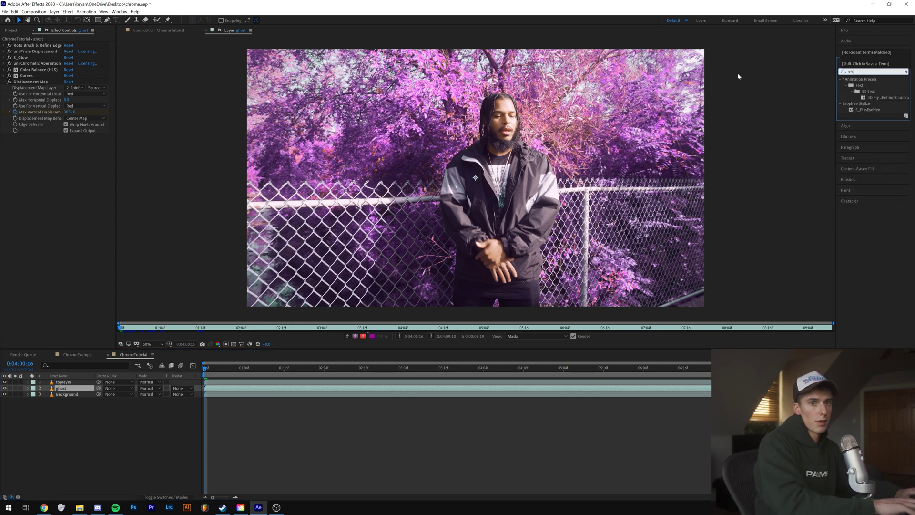
left_click_drag(853, 85, 76, 172)
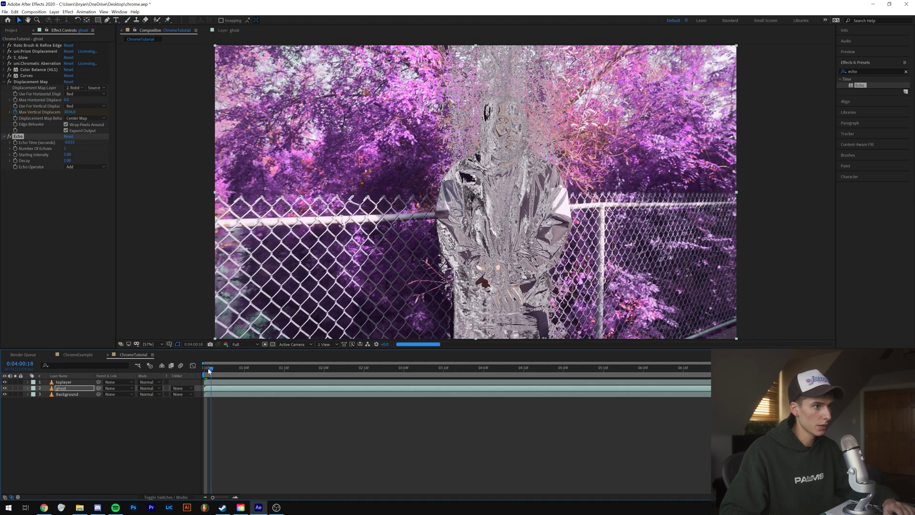
left_click(238, 370)
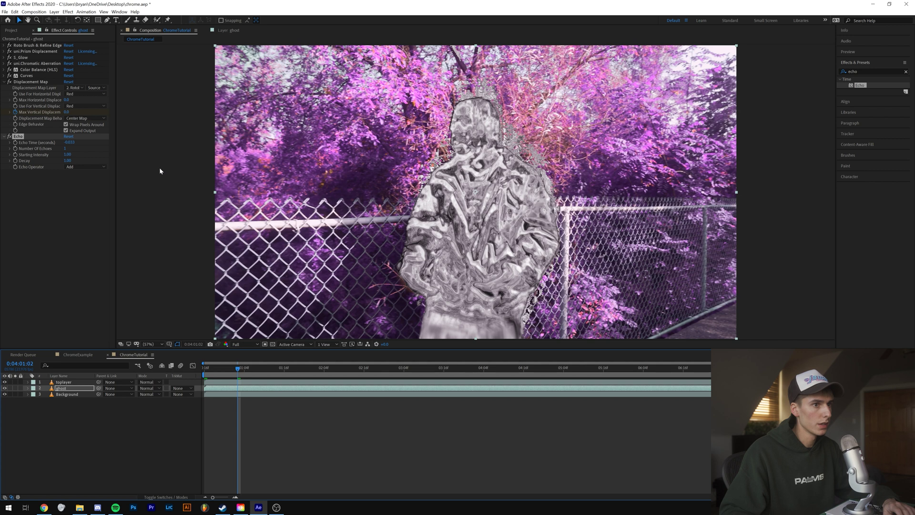
- Set the ghost layer's Echo to Composite In Back with 7 echoes and an echo time of -0.050, and lower its decay
left_click(85, 167)
left_click(93, 204)
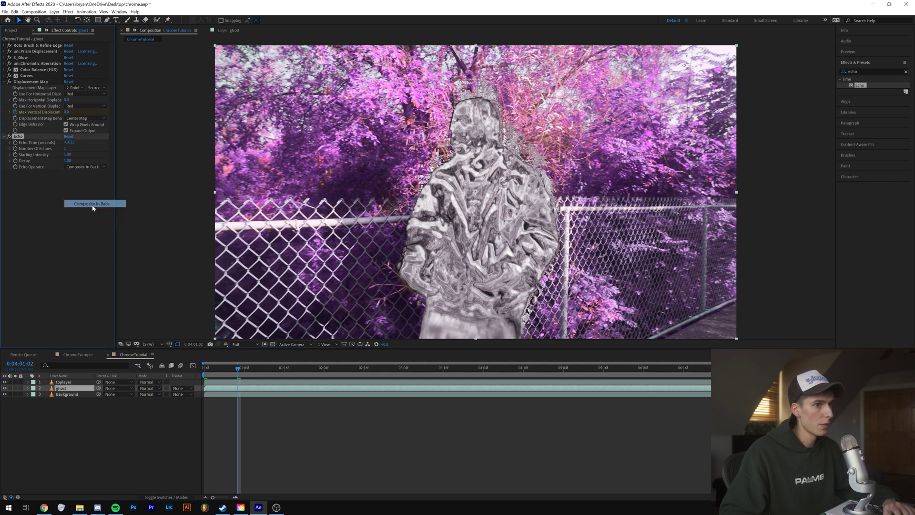
left_click(65, 149)
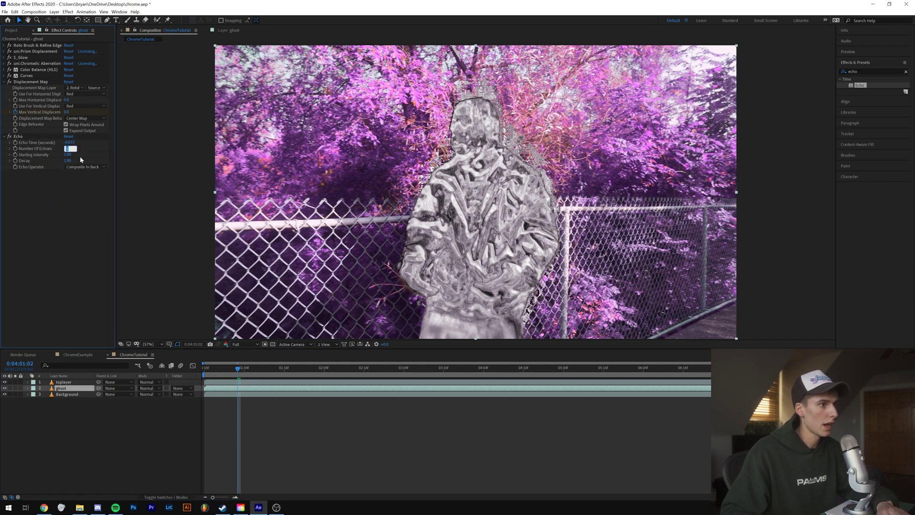
type("7")
key("Return")
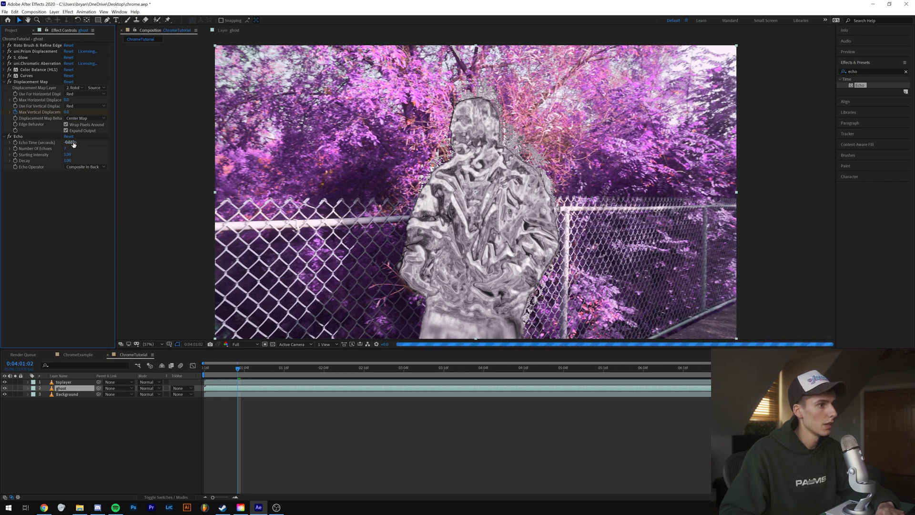
type("-0.033")
key("Return")
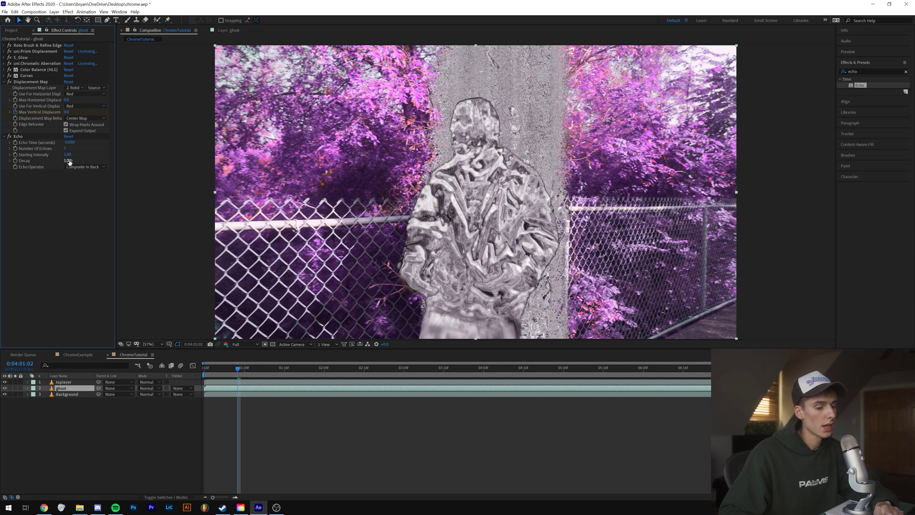
left_click(69, 162)
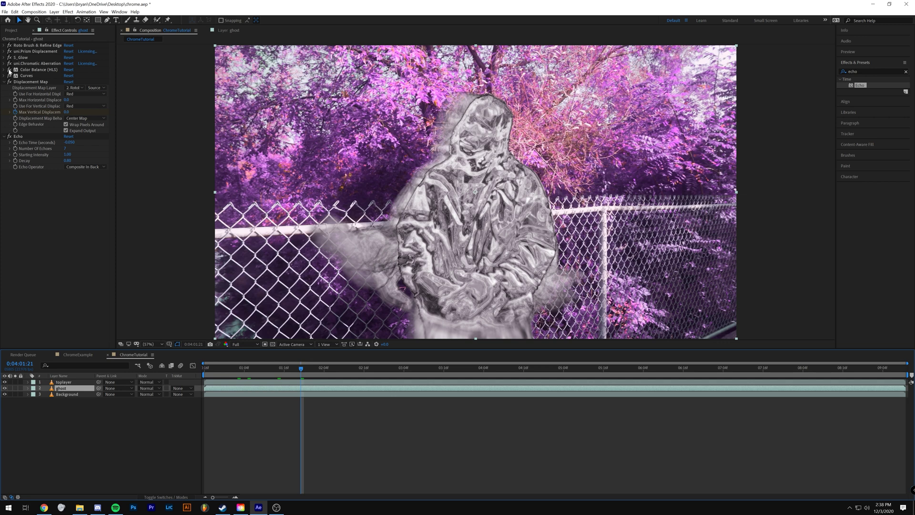
- Turn off Color Balance (HLS) on the ghost layer and collapse all of toplayer's effect settings
left_click(9, 70)
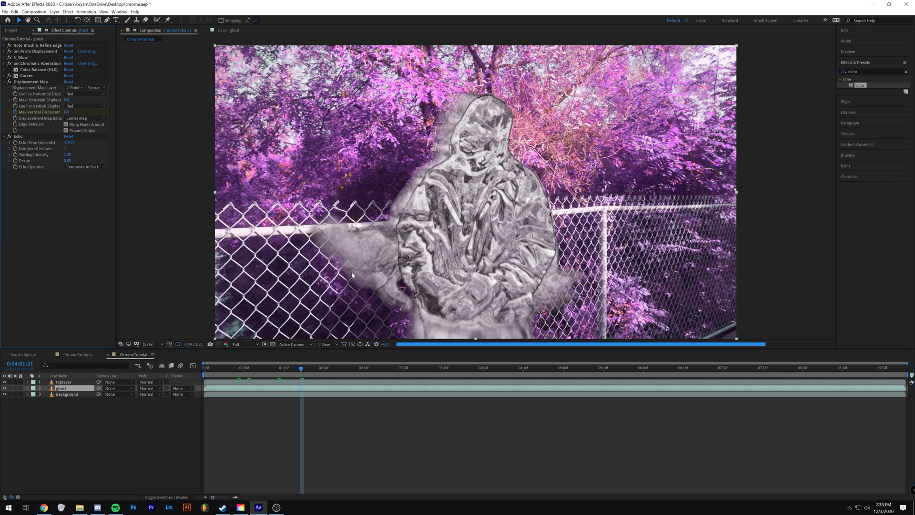
left_click(55, 382)
left_click(4, 45)
left_click(4, 51)
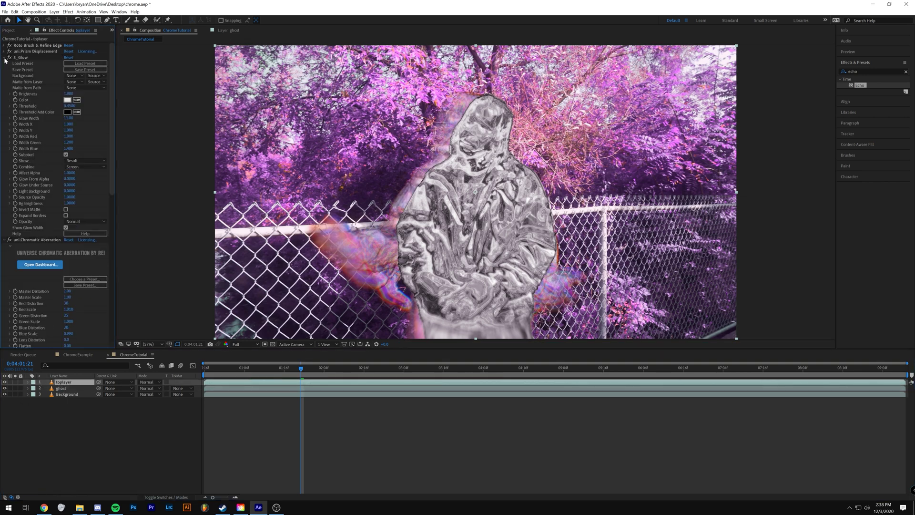
left_click(5, 58)
left_click(4, 64)
left_click(3, 70)
left_click(4, 75)
left_click(4, 82)
left_click(9, 70)
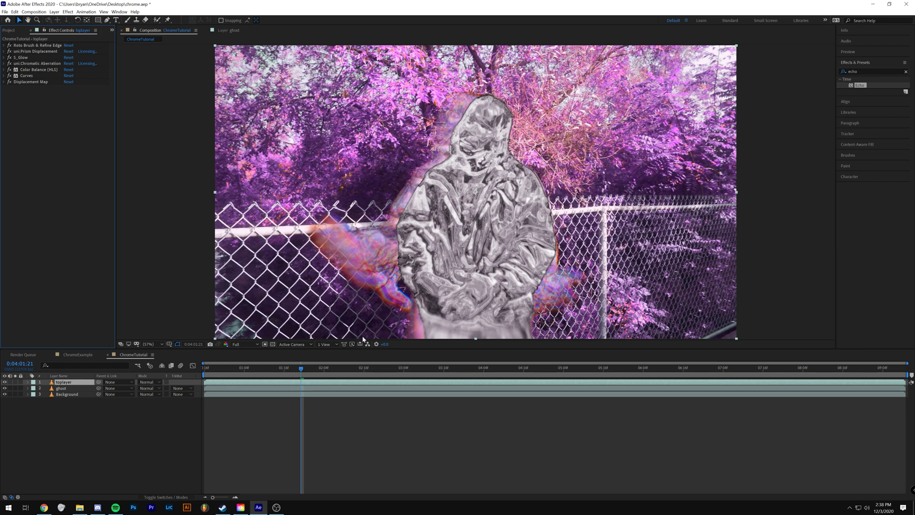
- Apply CC Cross Blur to the ghost layer below Echo and raise its Radius X
left_click(62, 388)
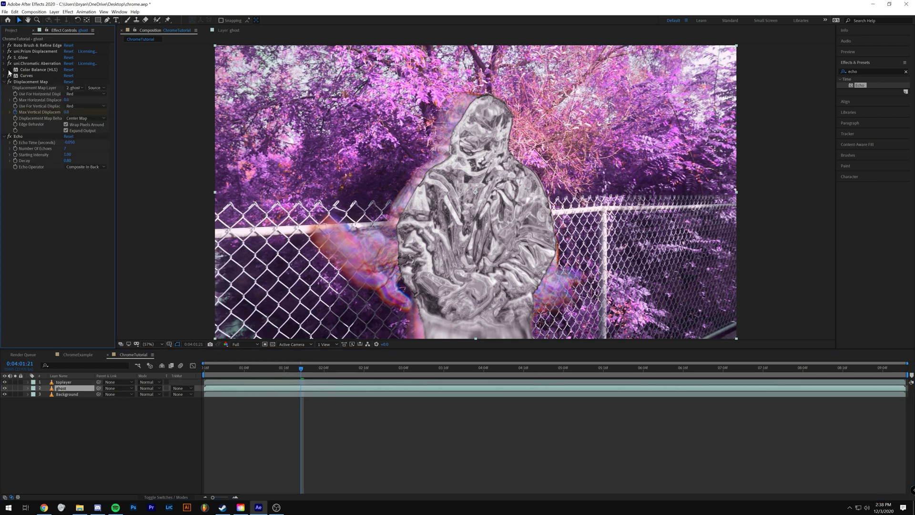
left_click_drag(869, 72, 766, 73)
key("BackSpace")
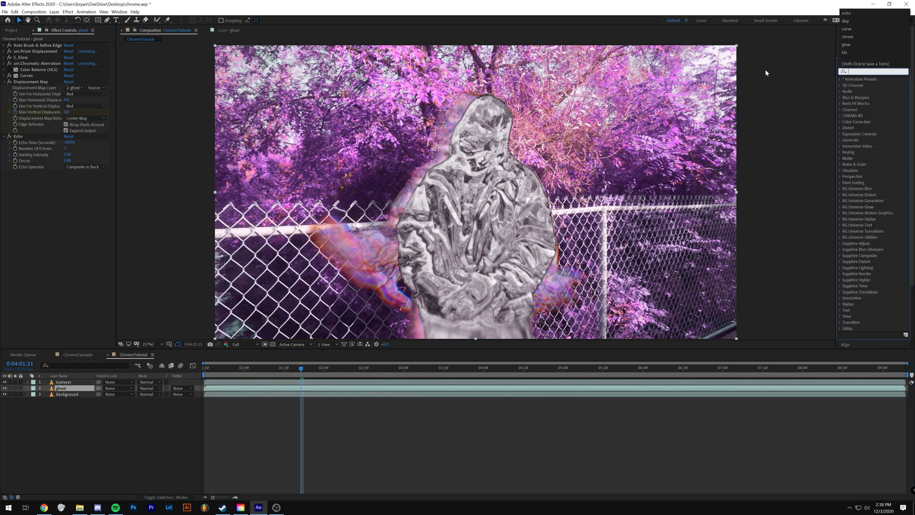
type("cross")
left_click_drag(867, 146, 29, 172)
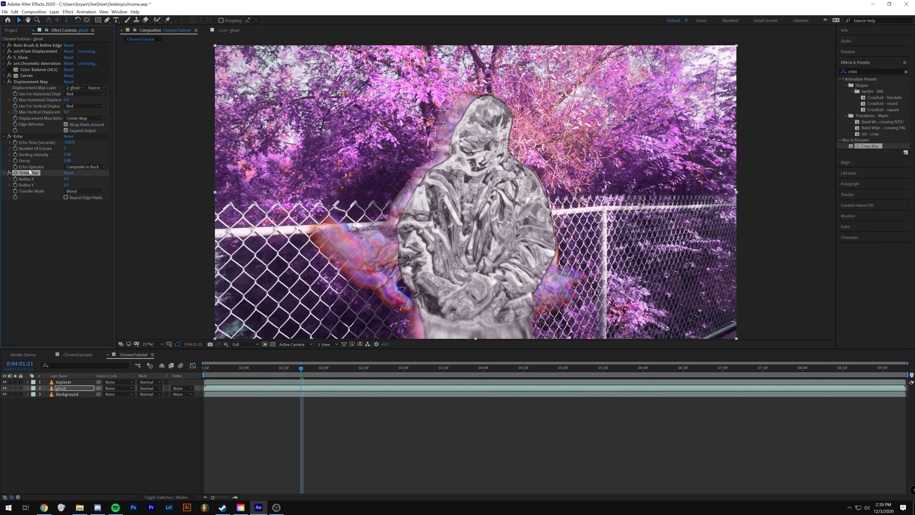
left_click_drag(127, 171, 127, 171)
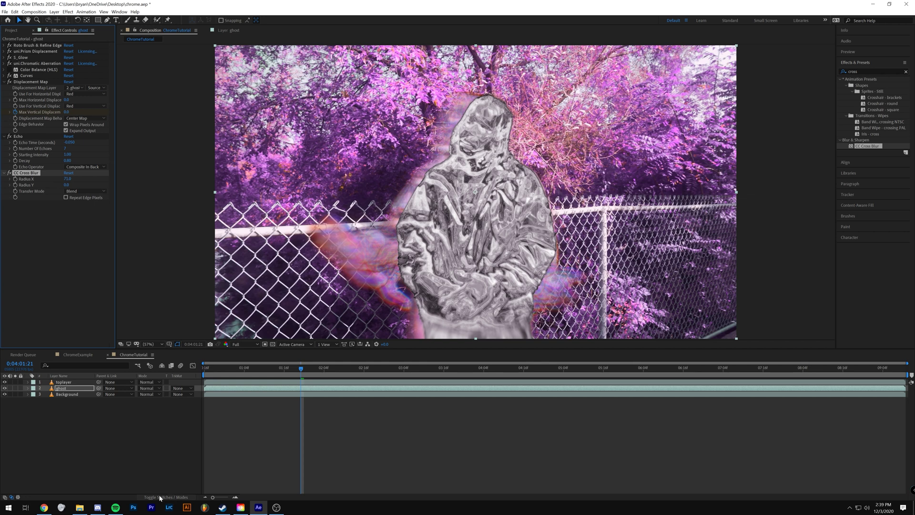
- Try the Color Dodge blending mode on the ghost layer and preview it
left_click(63, 389)
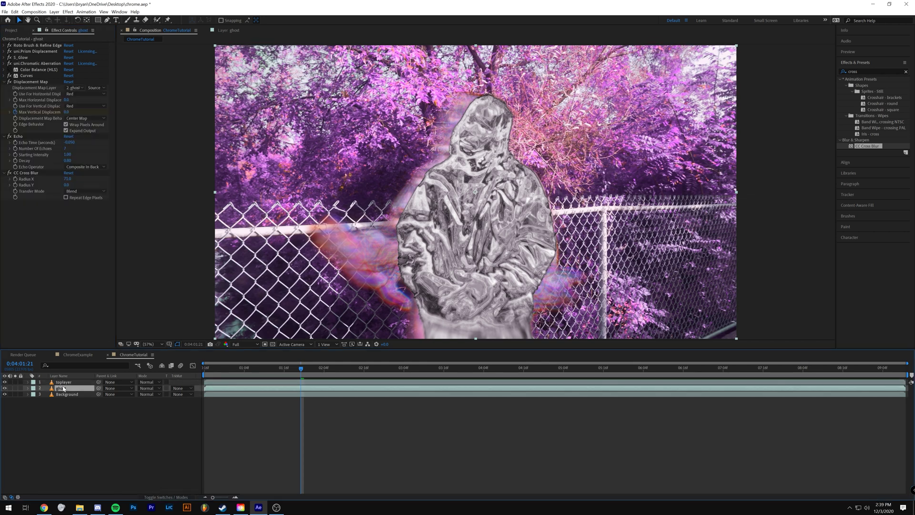
left_click(158, 497)
left_click(158, 497)
left_click(148, 388)
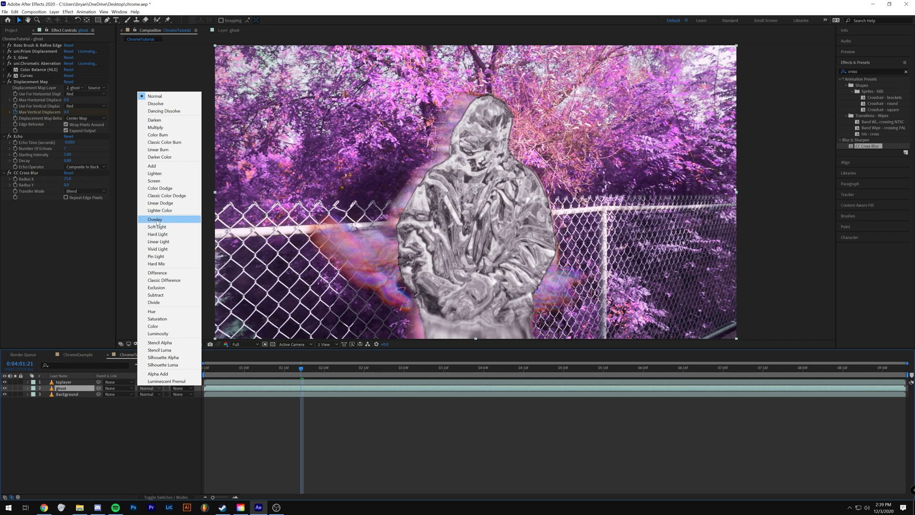
left_click(159, 189)
key("space")
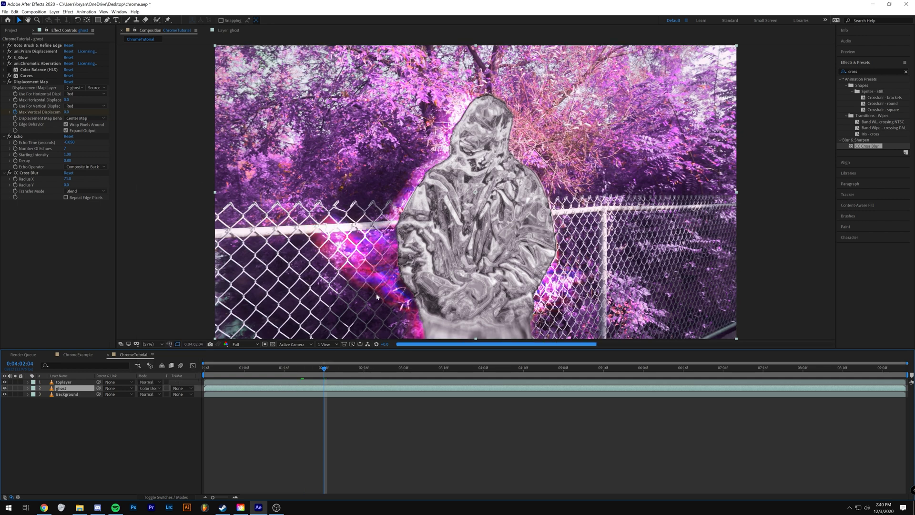
- Test the Add, Normal and Multiply blending modes on the ghost layer and settle on Divide
left_click(149, 388)
left_click(150, 166)
left_click(150, 389)
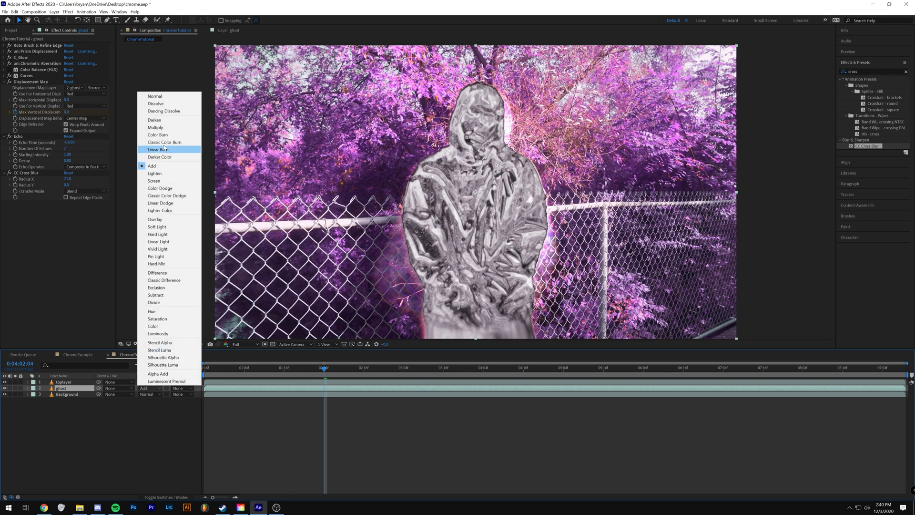
left_click(155, 97)
left_click(148, 388)
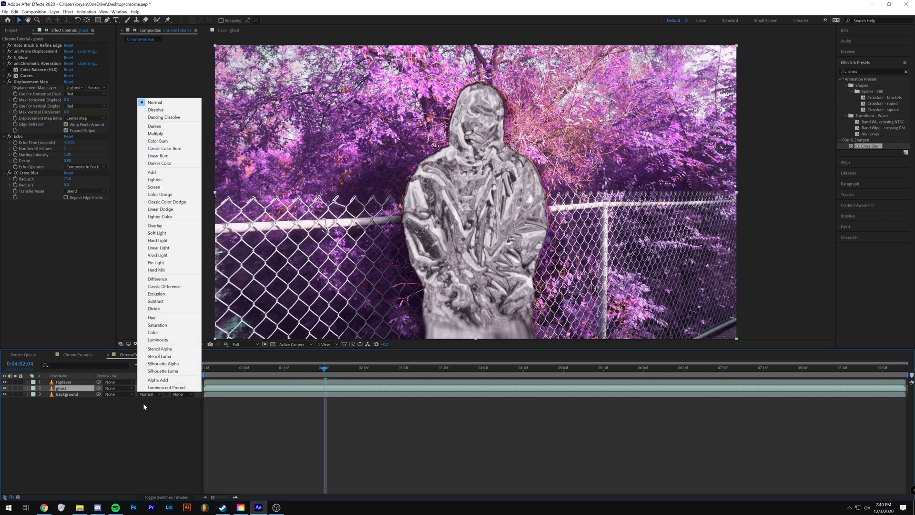
left_click(145, 407)
left_click(148, 388)
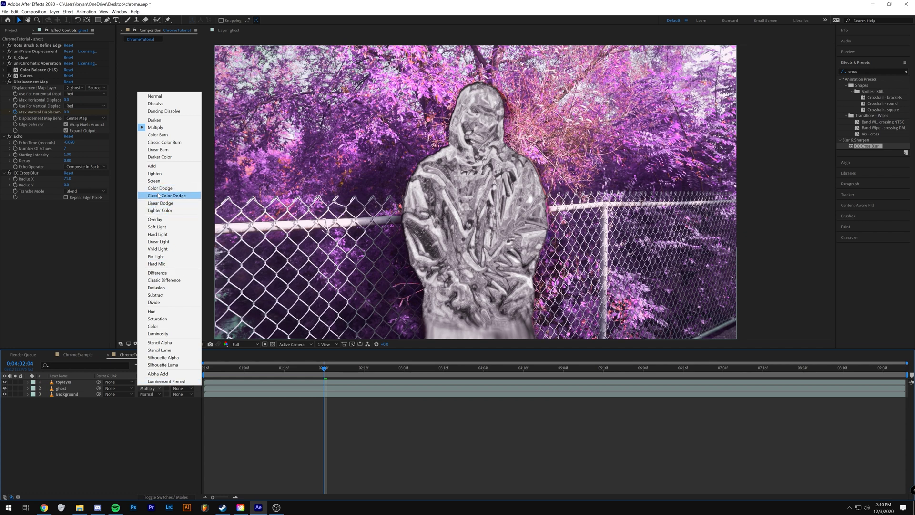
left_click(158, 302)
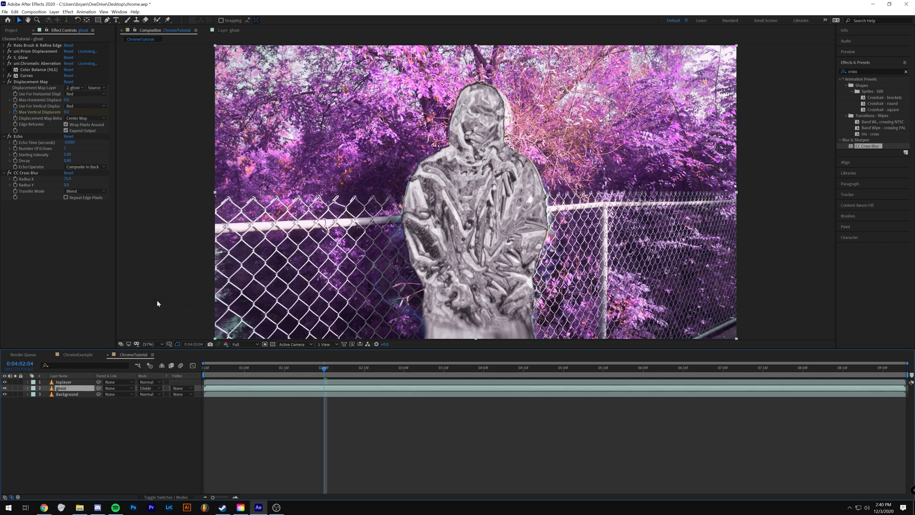
- Collapse the ghost layer's effect settings and preview ChromeTutorial from its first frame
left_click(310, 370)
left_click_drag(310, 370, 197, 372)
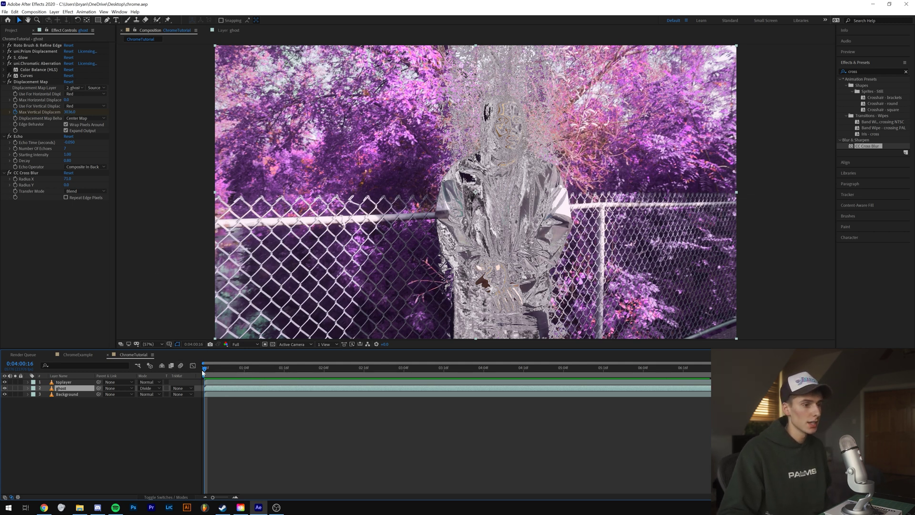
left_click(5, 82)
left_click(5, 88)
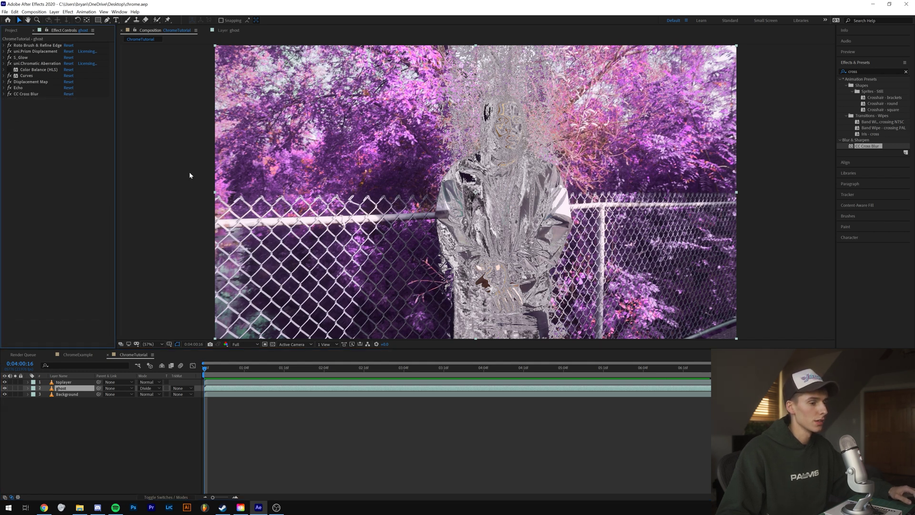
key("space")
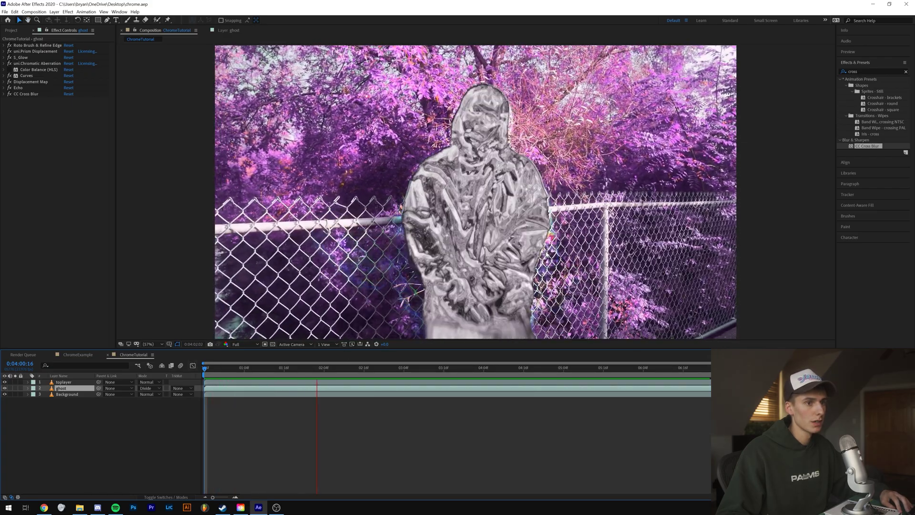
left_click(707, 370)
key("space")
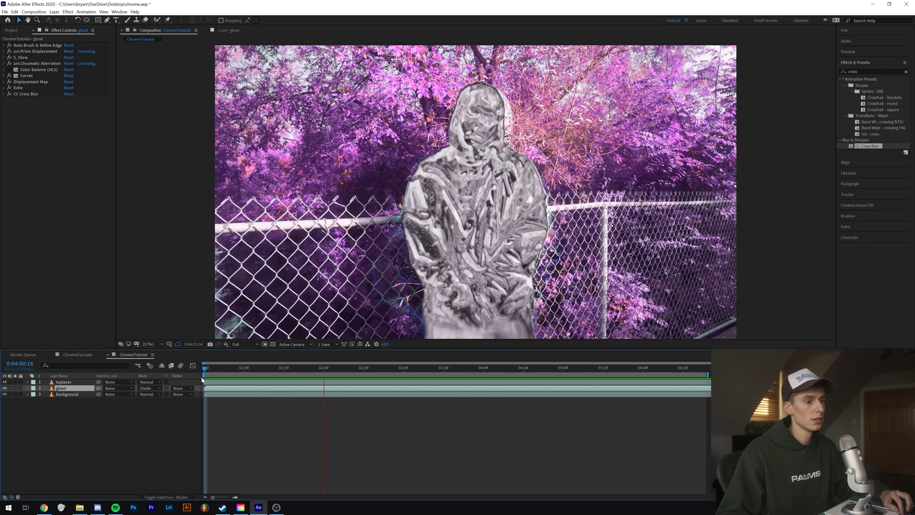
- Preview the ChromeExample composition and compare its ghost trails with those in ChromeTutorial
left_click(78, 355)
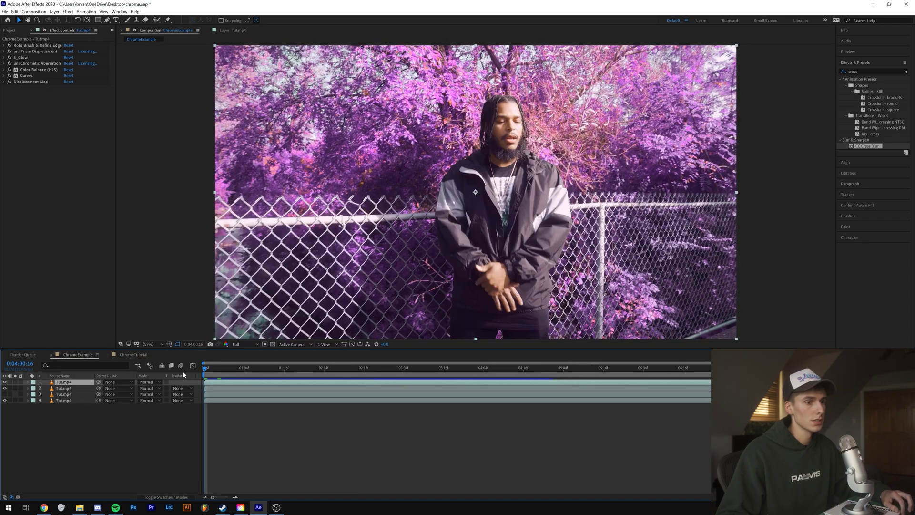
key("space")
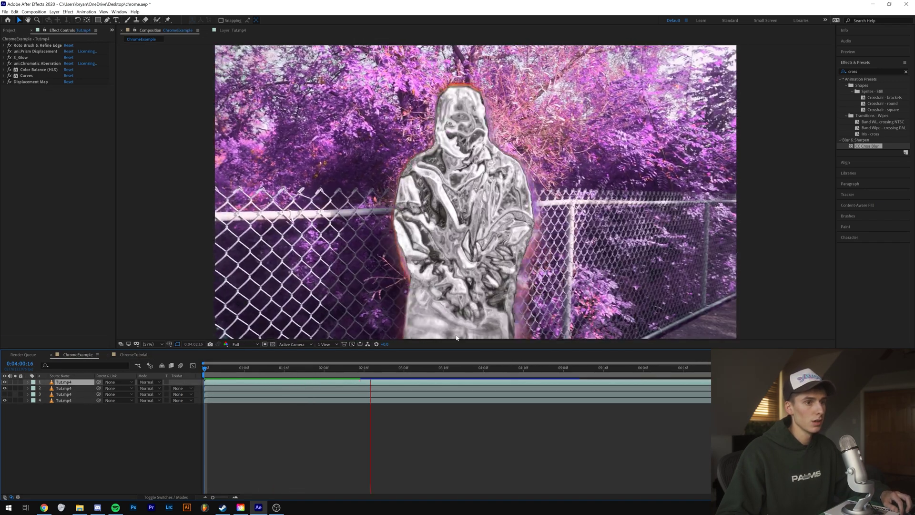
key("space")
left_click(132, 355)
left_click(85, 356)
left_click(130, 356)
left_click(101, 356)
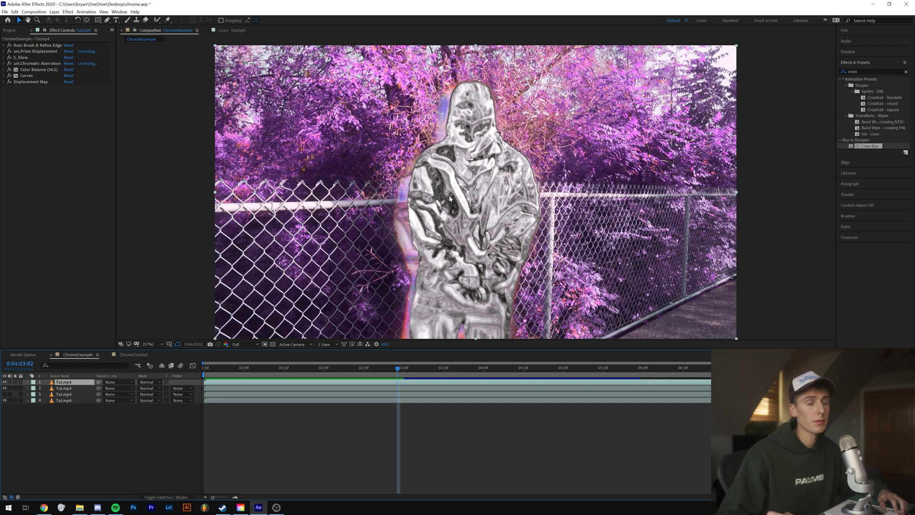
- Search the effects for "ecto" and apply uni.Ecto to the topmost Tut.mp4 layer in ChromeExample
key("ctrl+5")
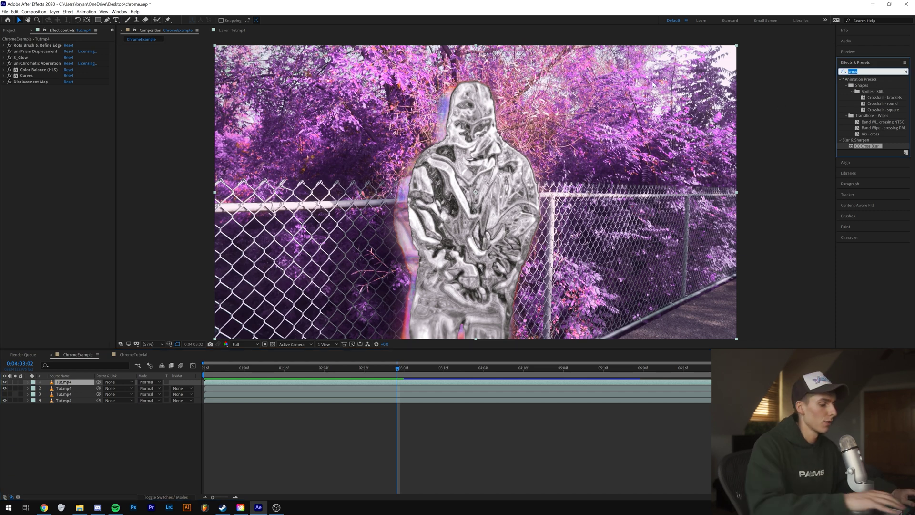
type("ecto")
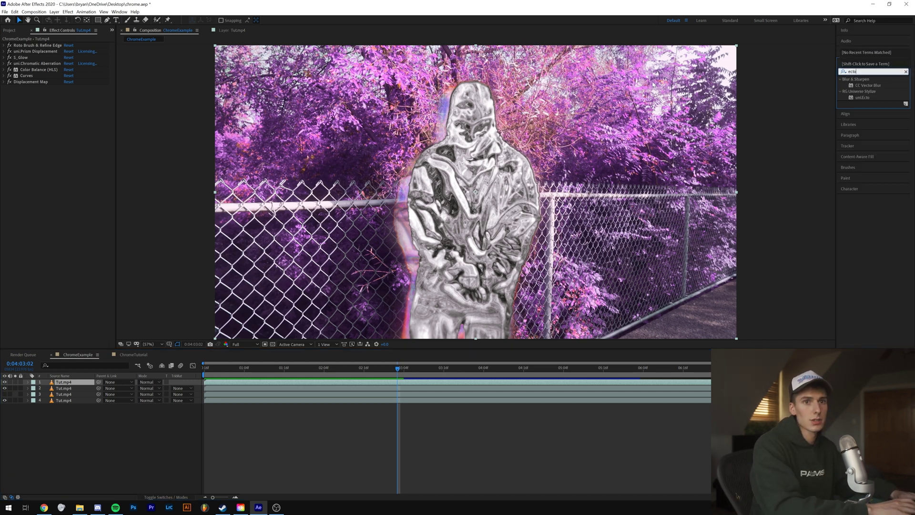
left_click_drag(862, 98, 339, 381)
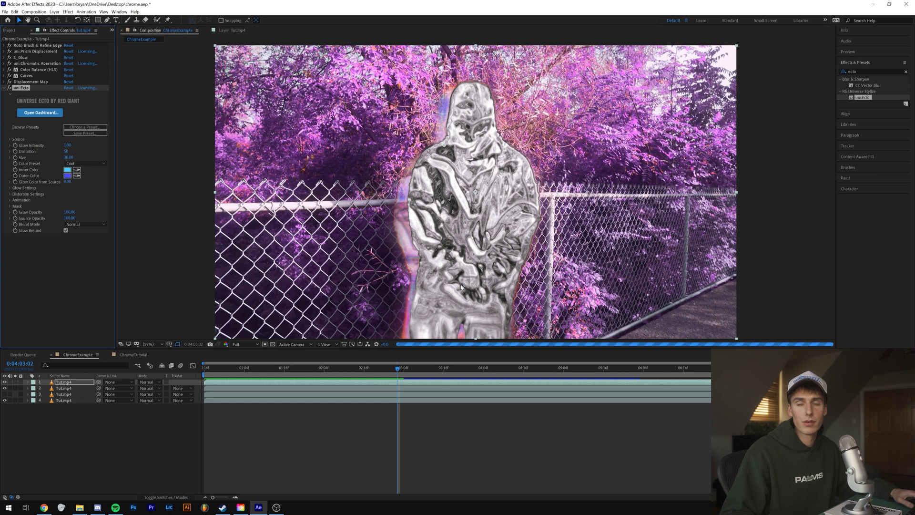
left_click(515, 264)
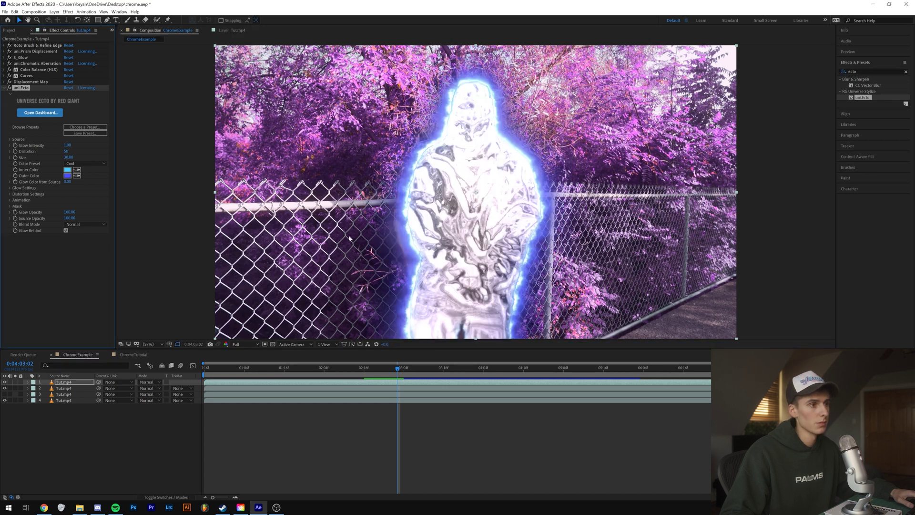